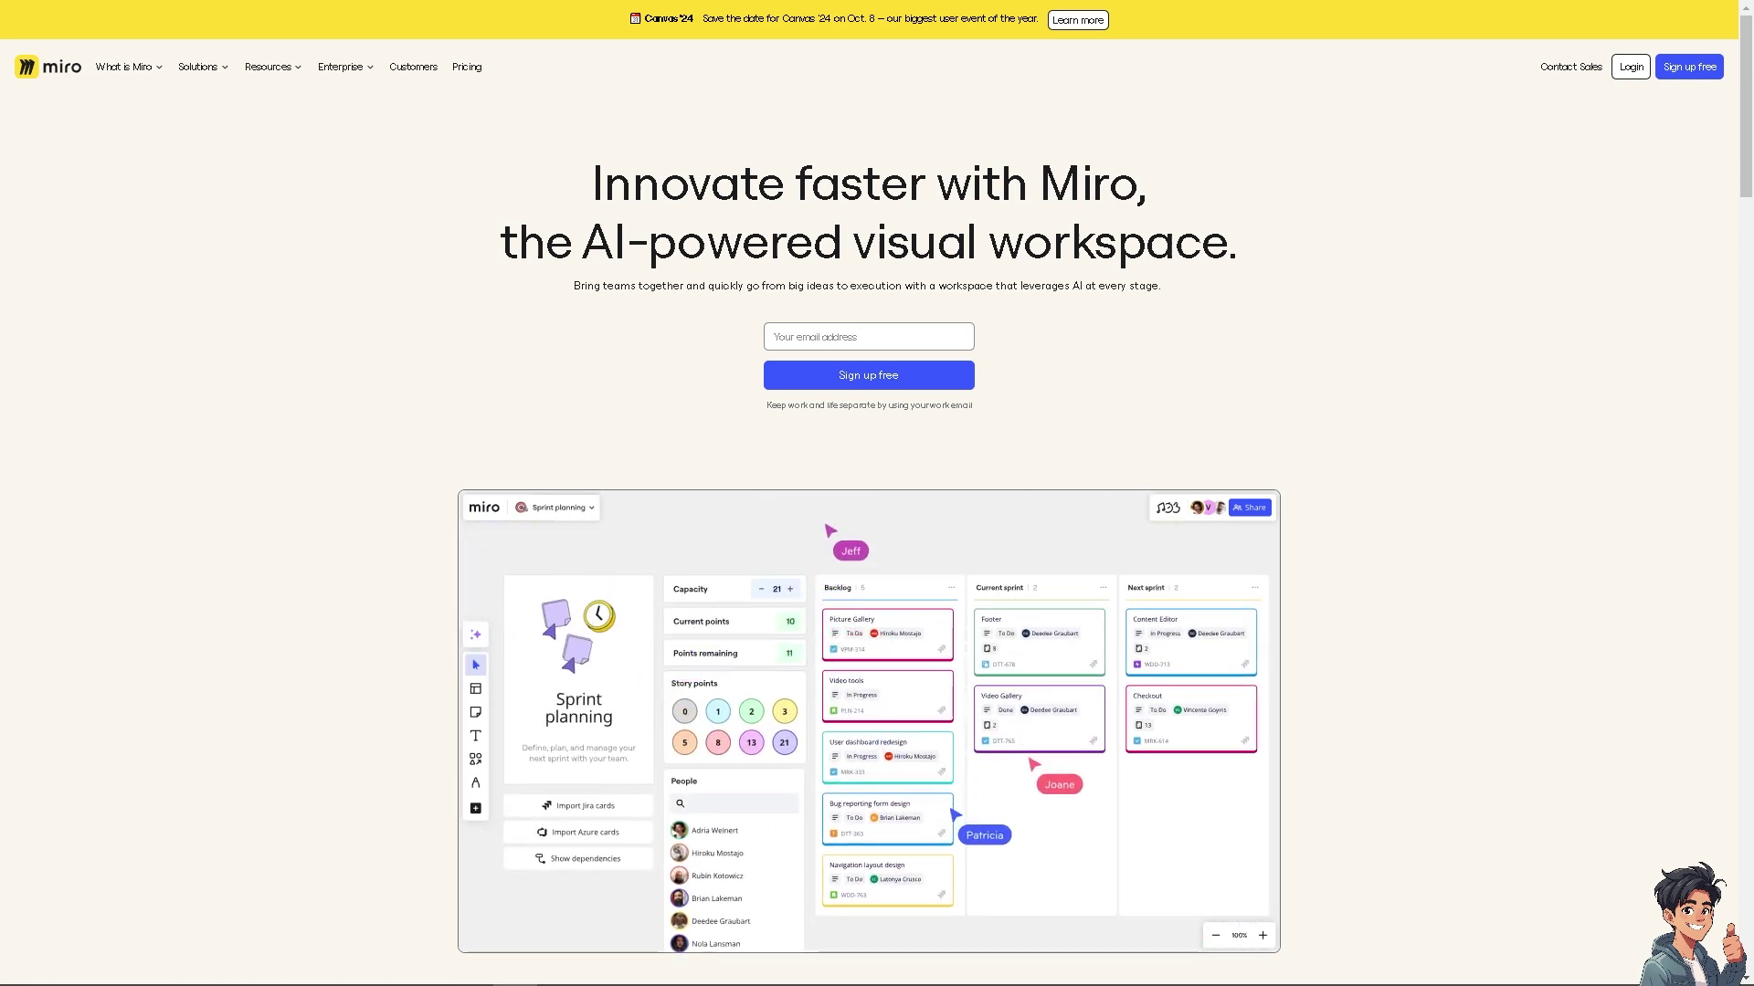
# Step: Scroll down the Miro homepage and go to the Sign up free page
pyautogui.scroll(-15, 877, 493)
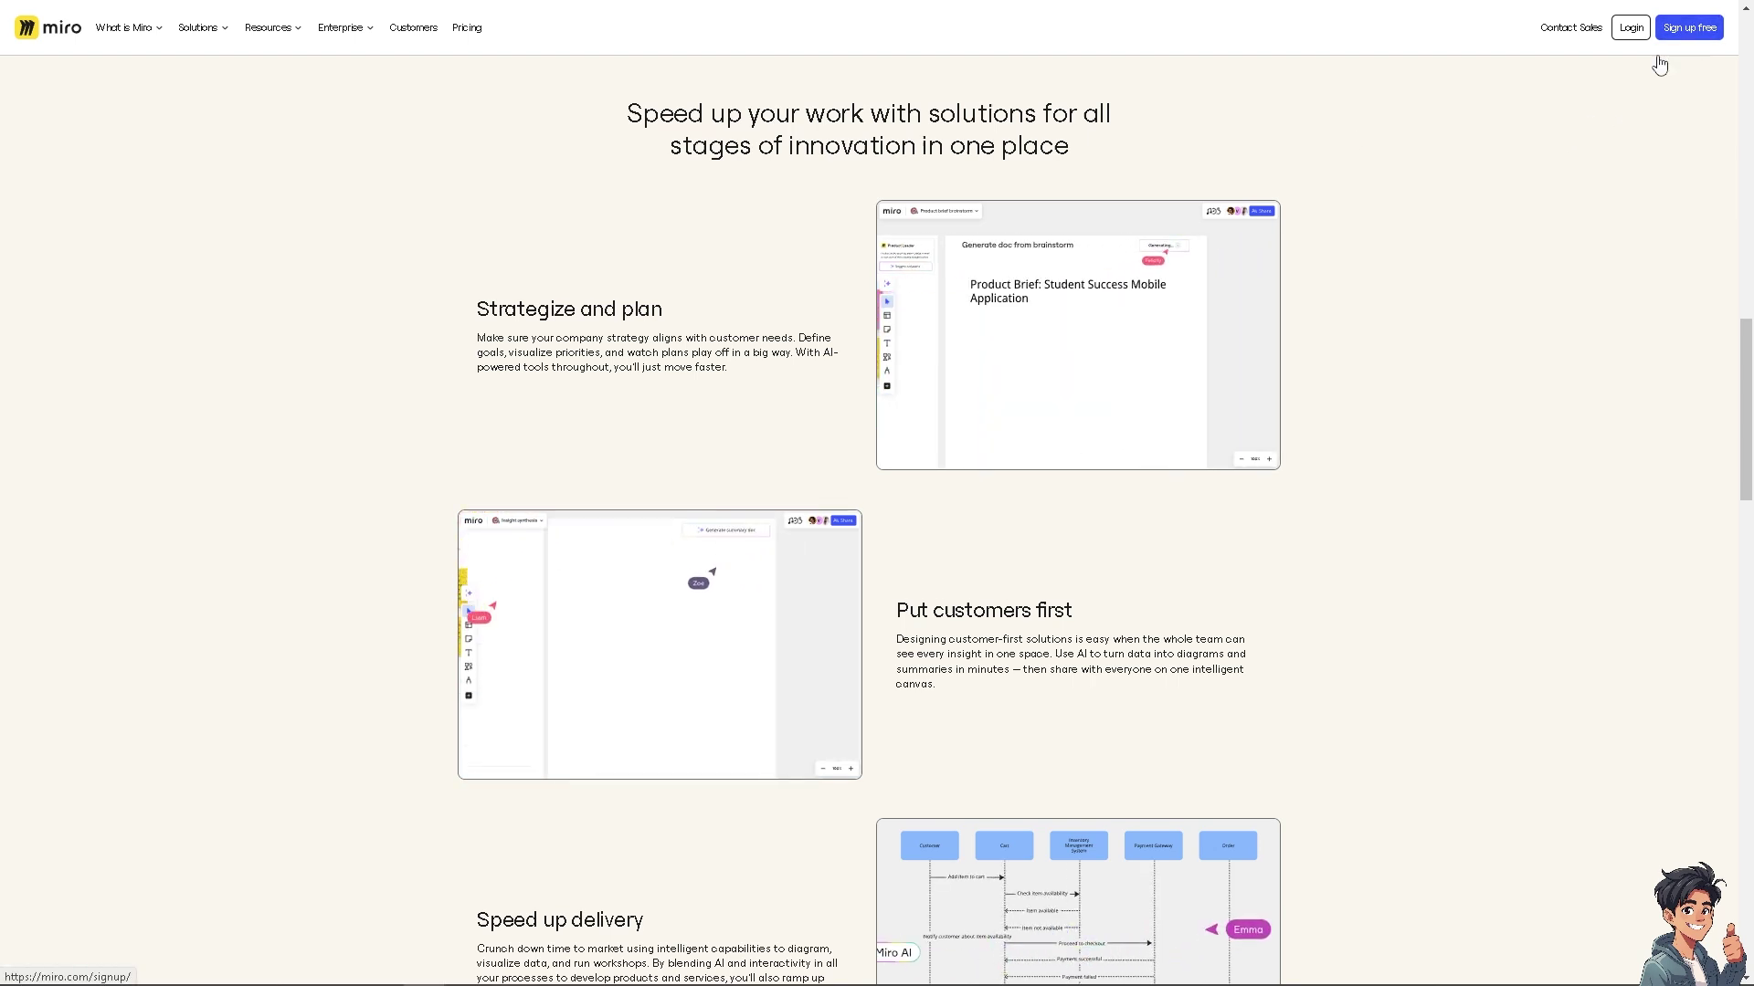
pyautogui.click(1676, 34)
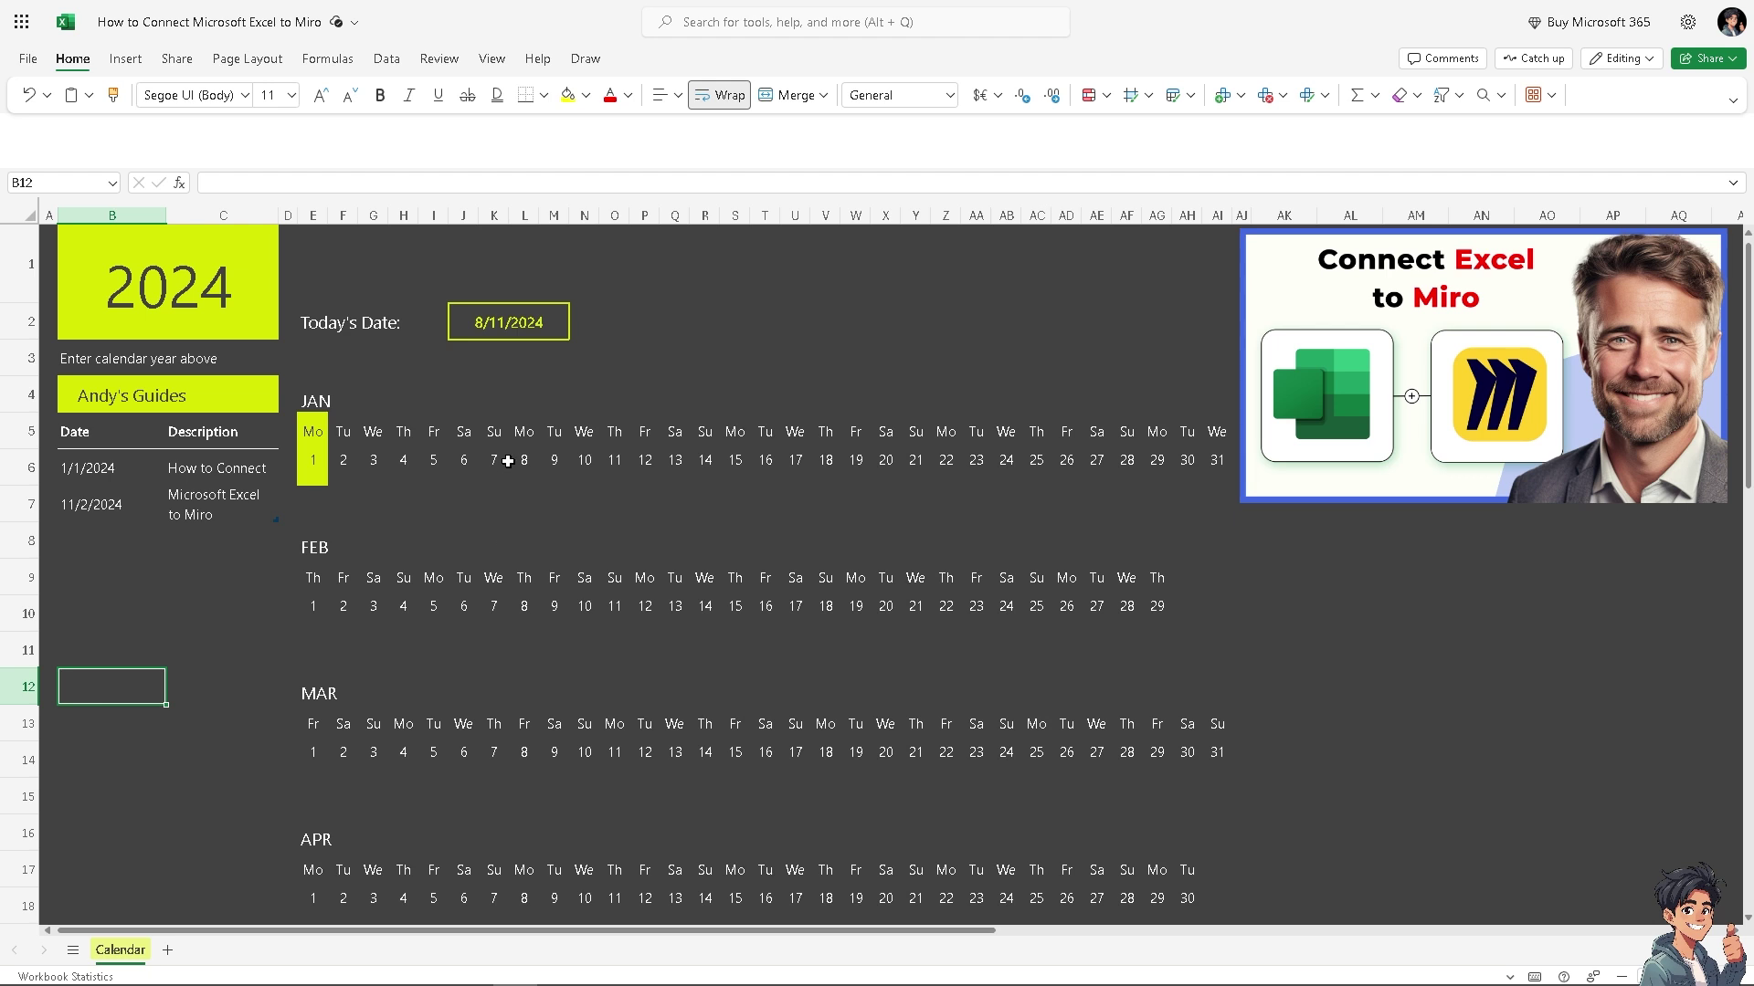
# Step: Show the workbook's File Name and Location flyout, confirming it is saved in OneDrive Documents
pyautogui.click(28, 60)
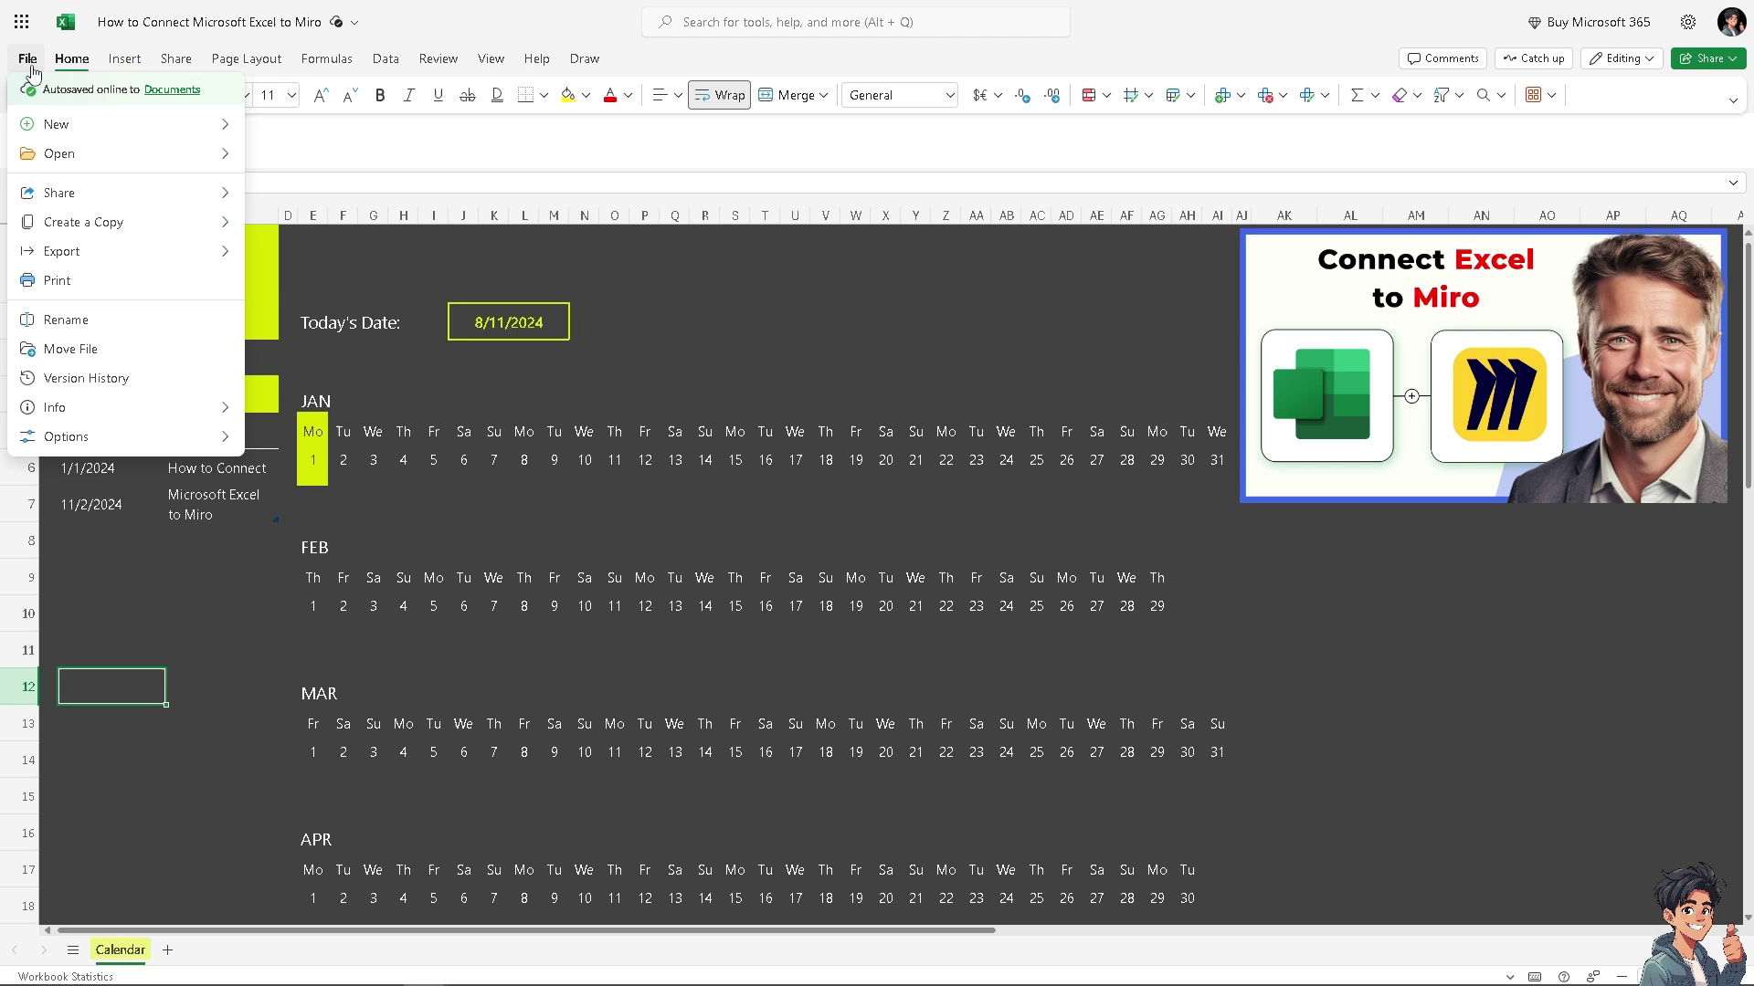
pyautogui.click(369, 144)
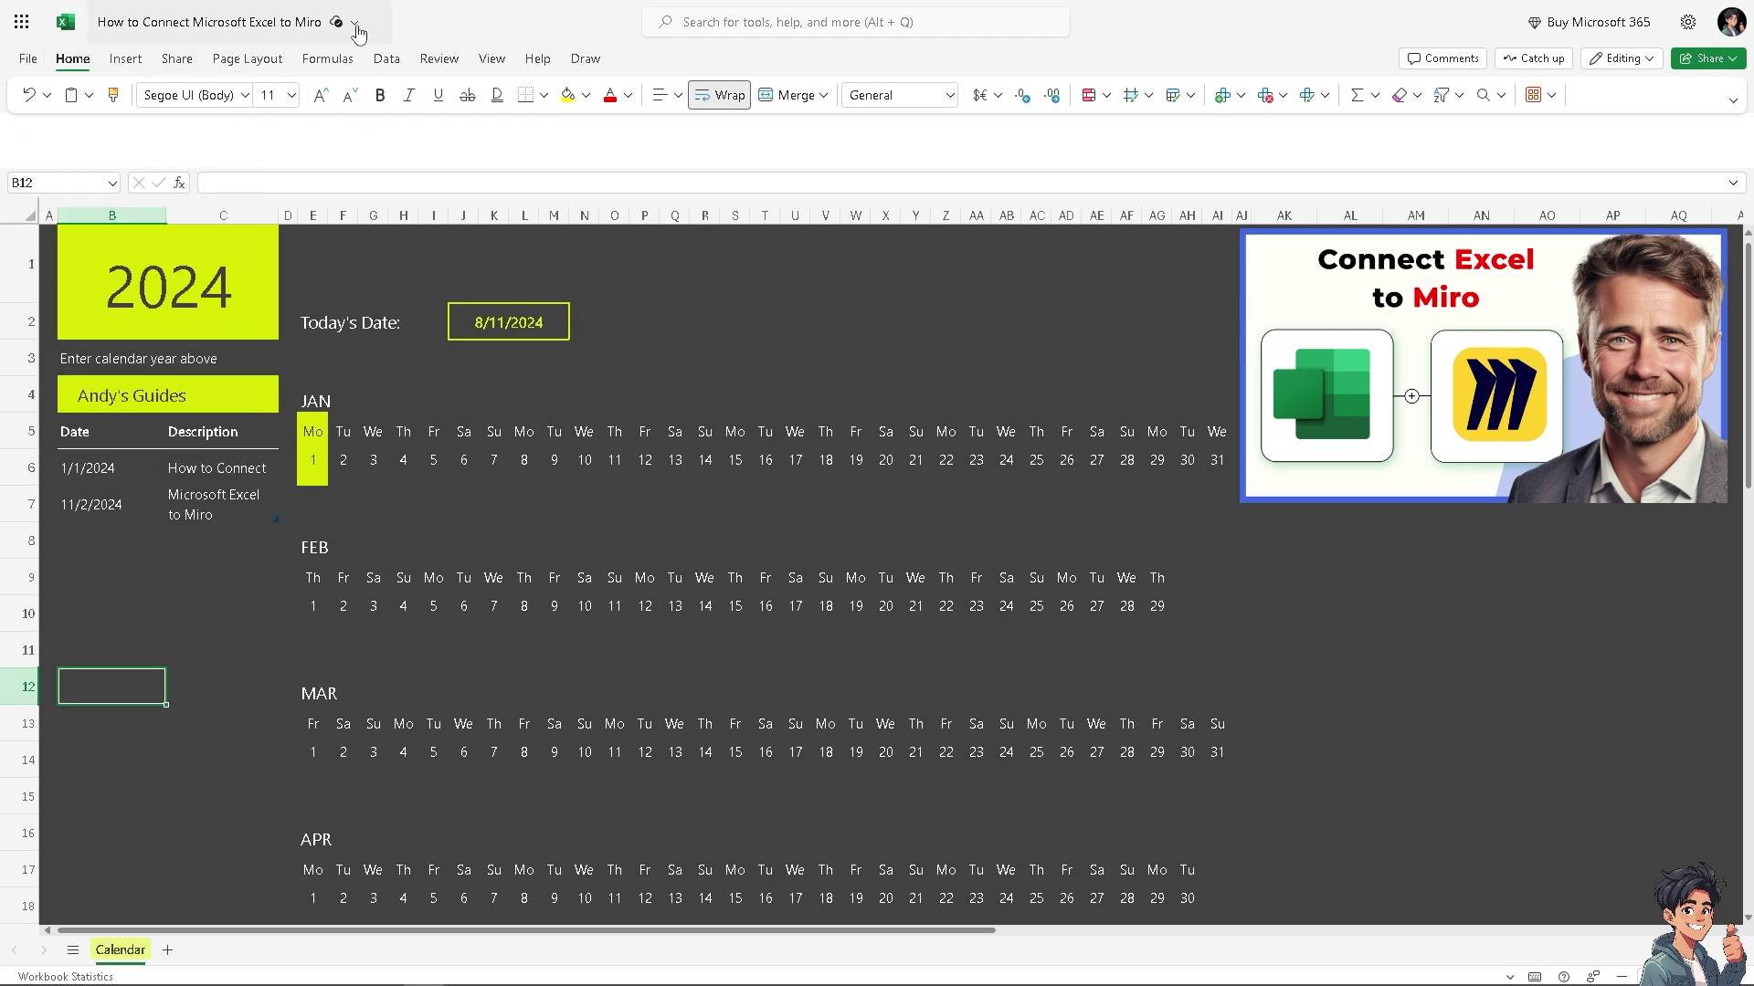
pyautogui.click(355, 25)
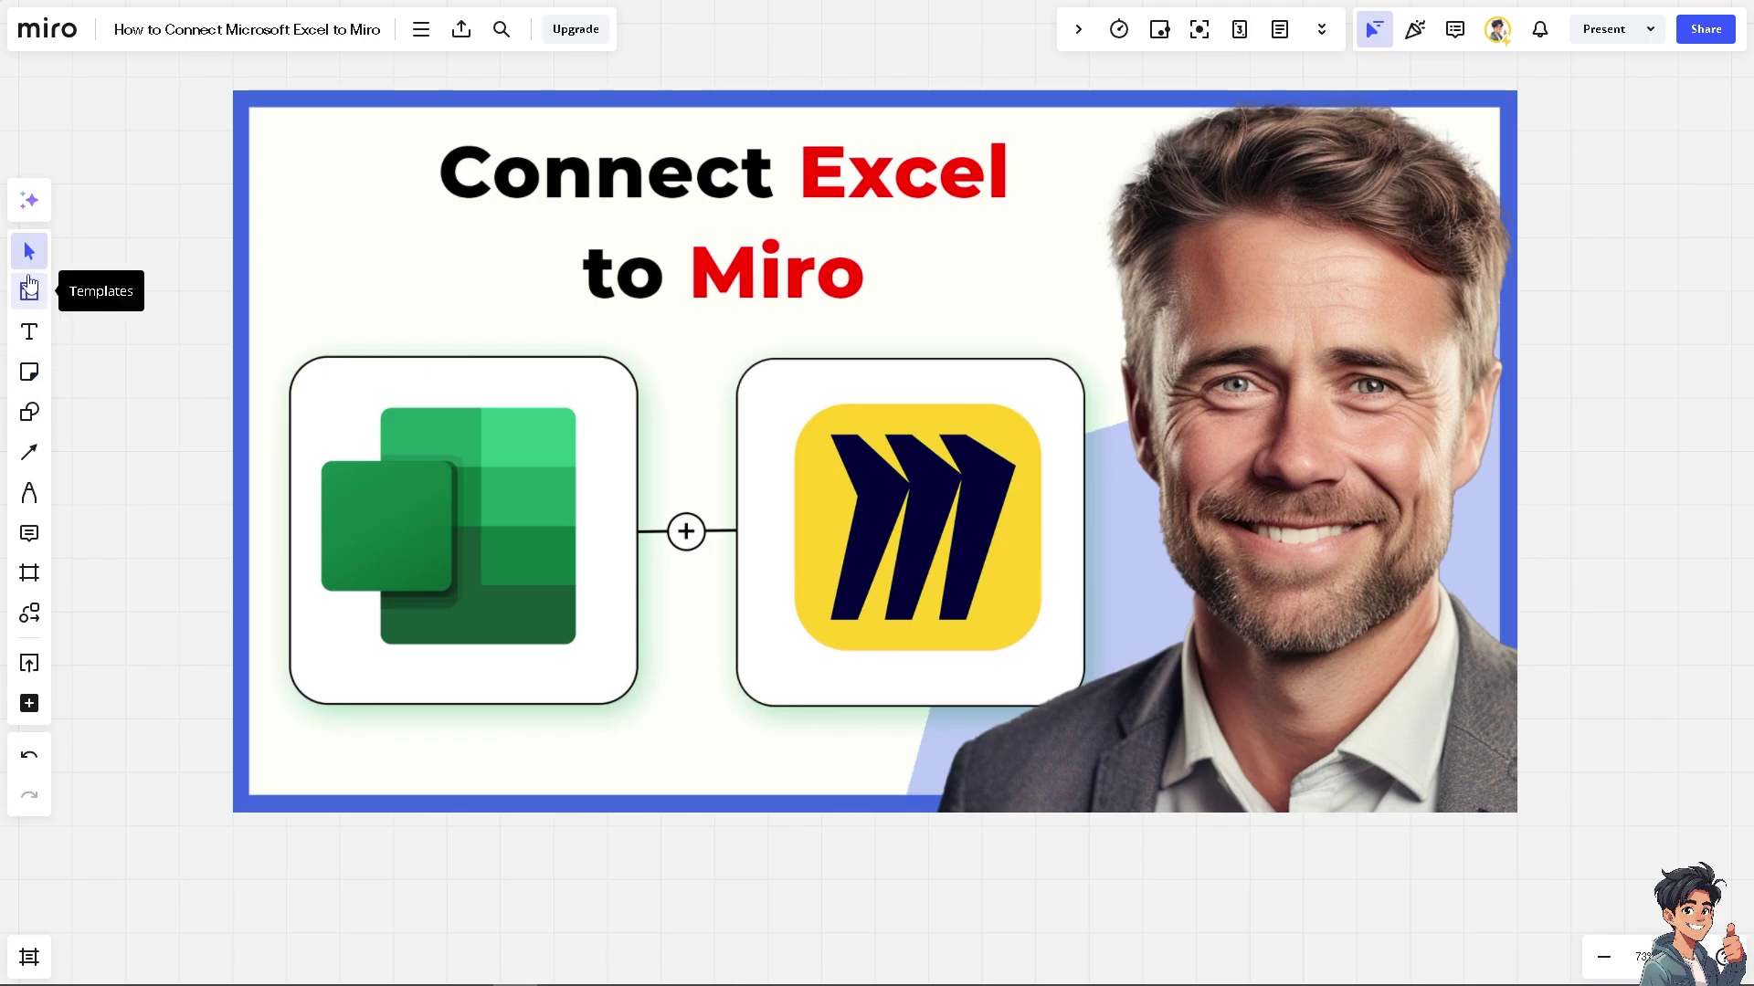
# Step: Upload the Excel calendar screenshot from My device to the board using the Upload app
pyautogui.click(28, 707)
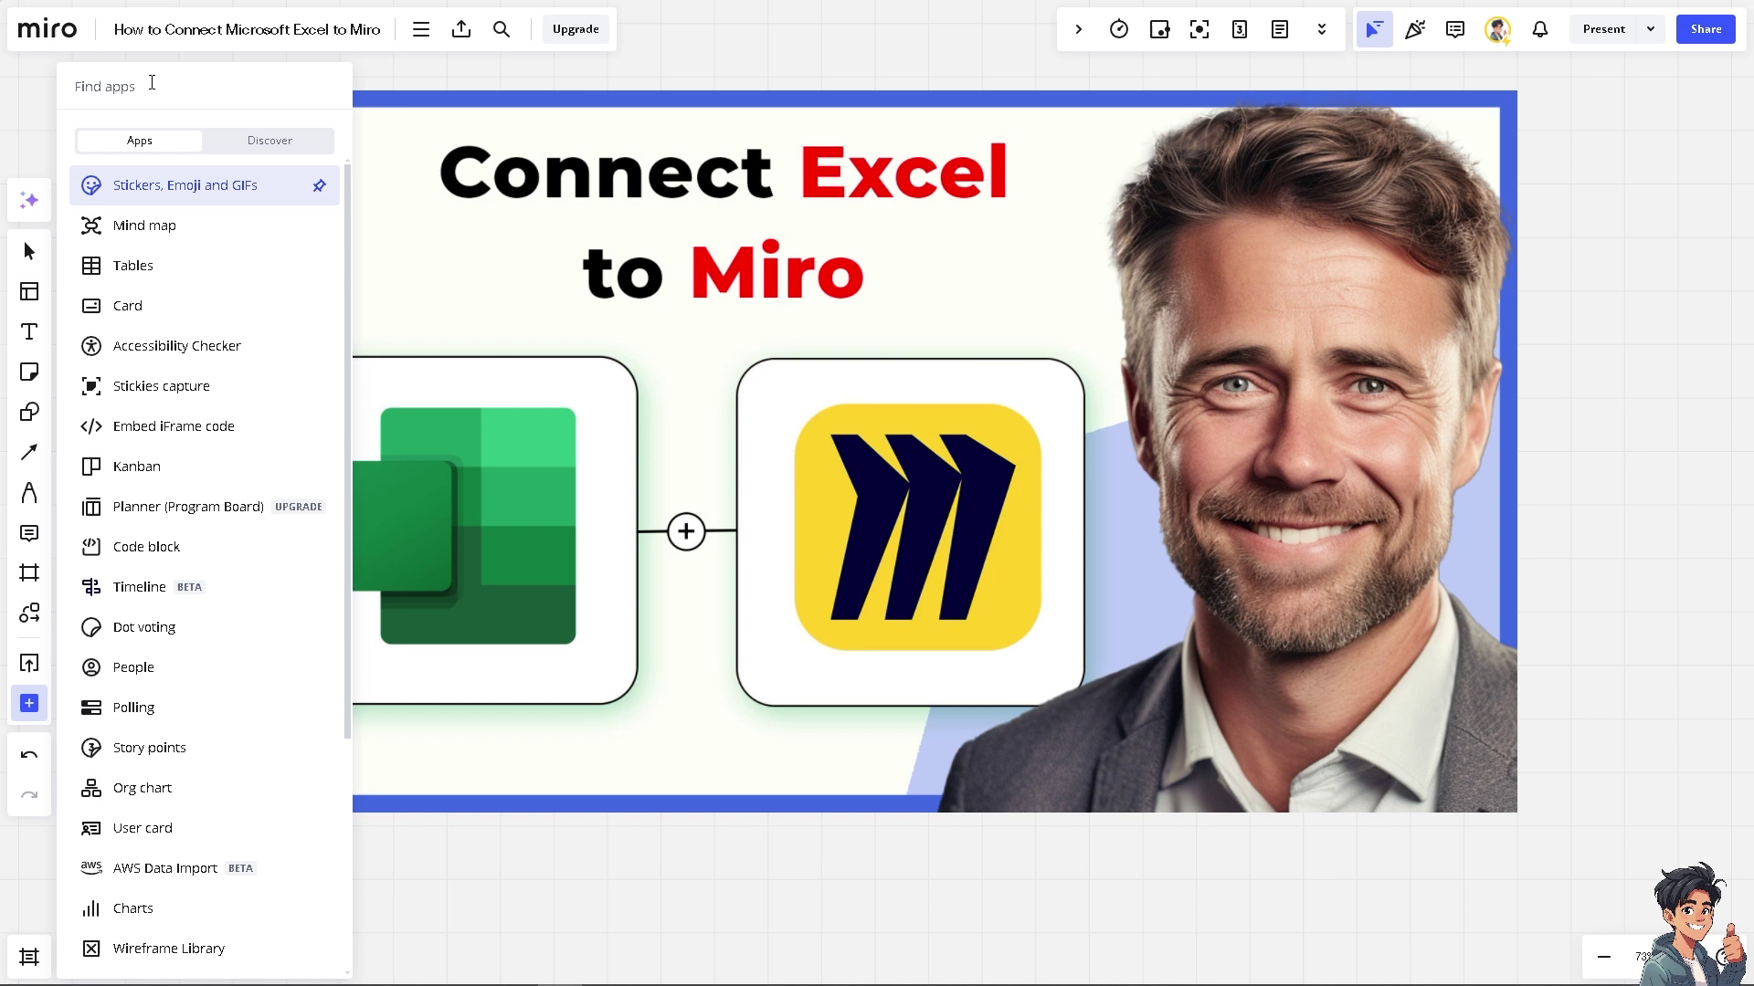
pyautogui.write('Uplo')
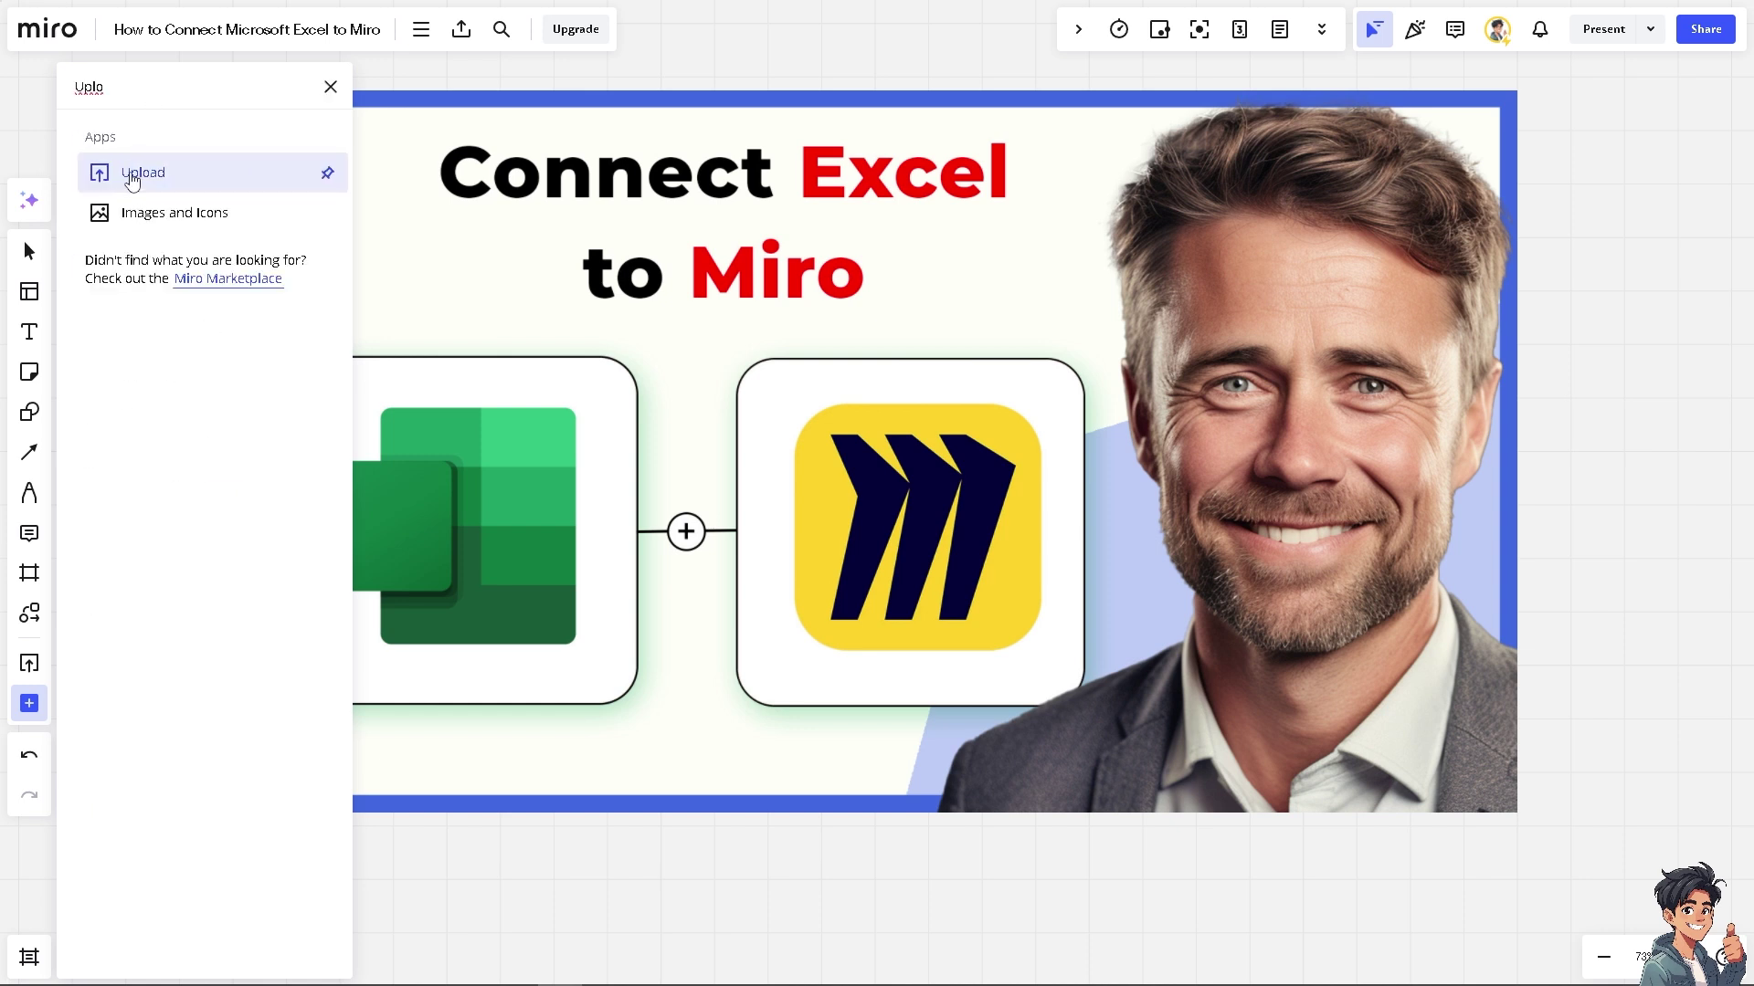
pyautogui.click(133, 176)
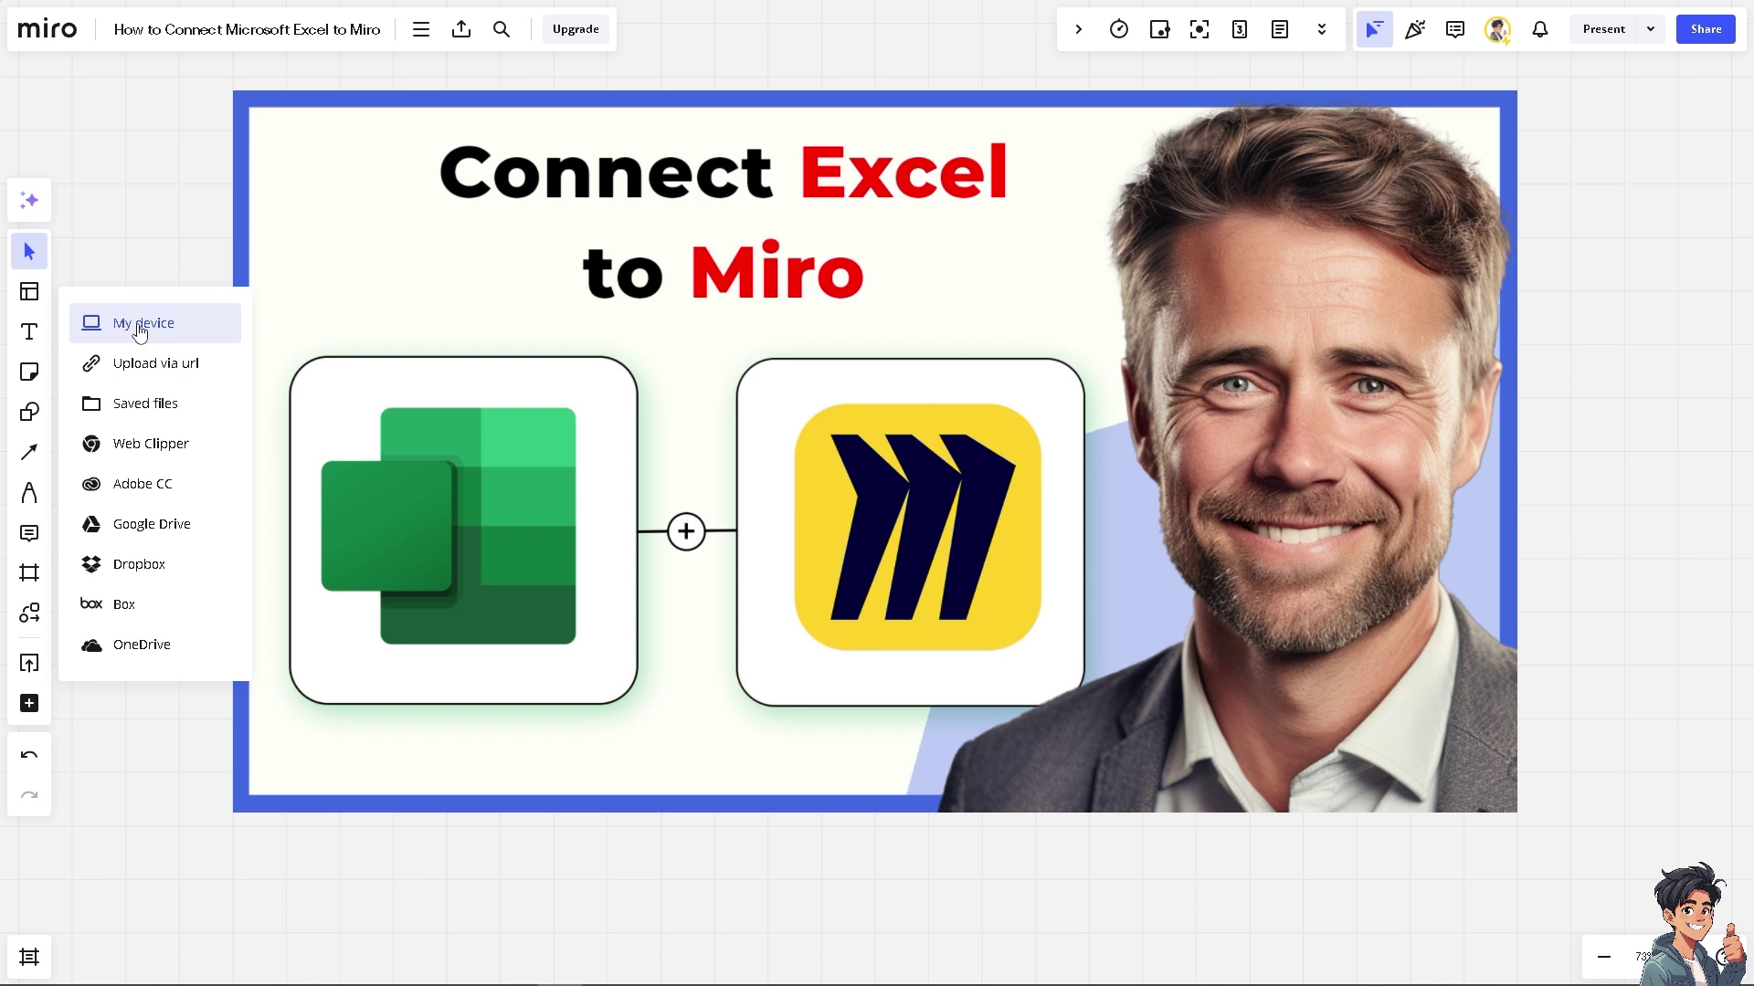
pyautogui.click(139, 331)
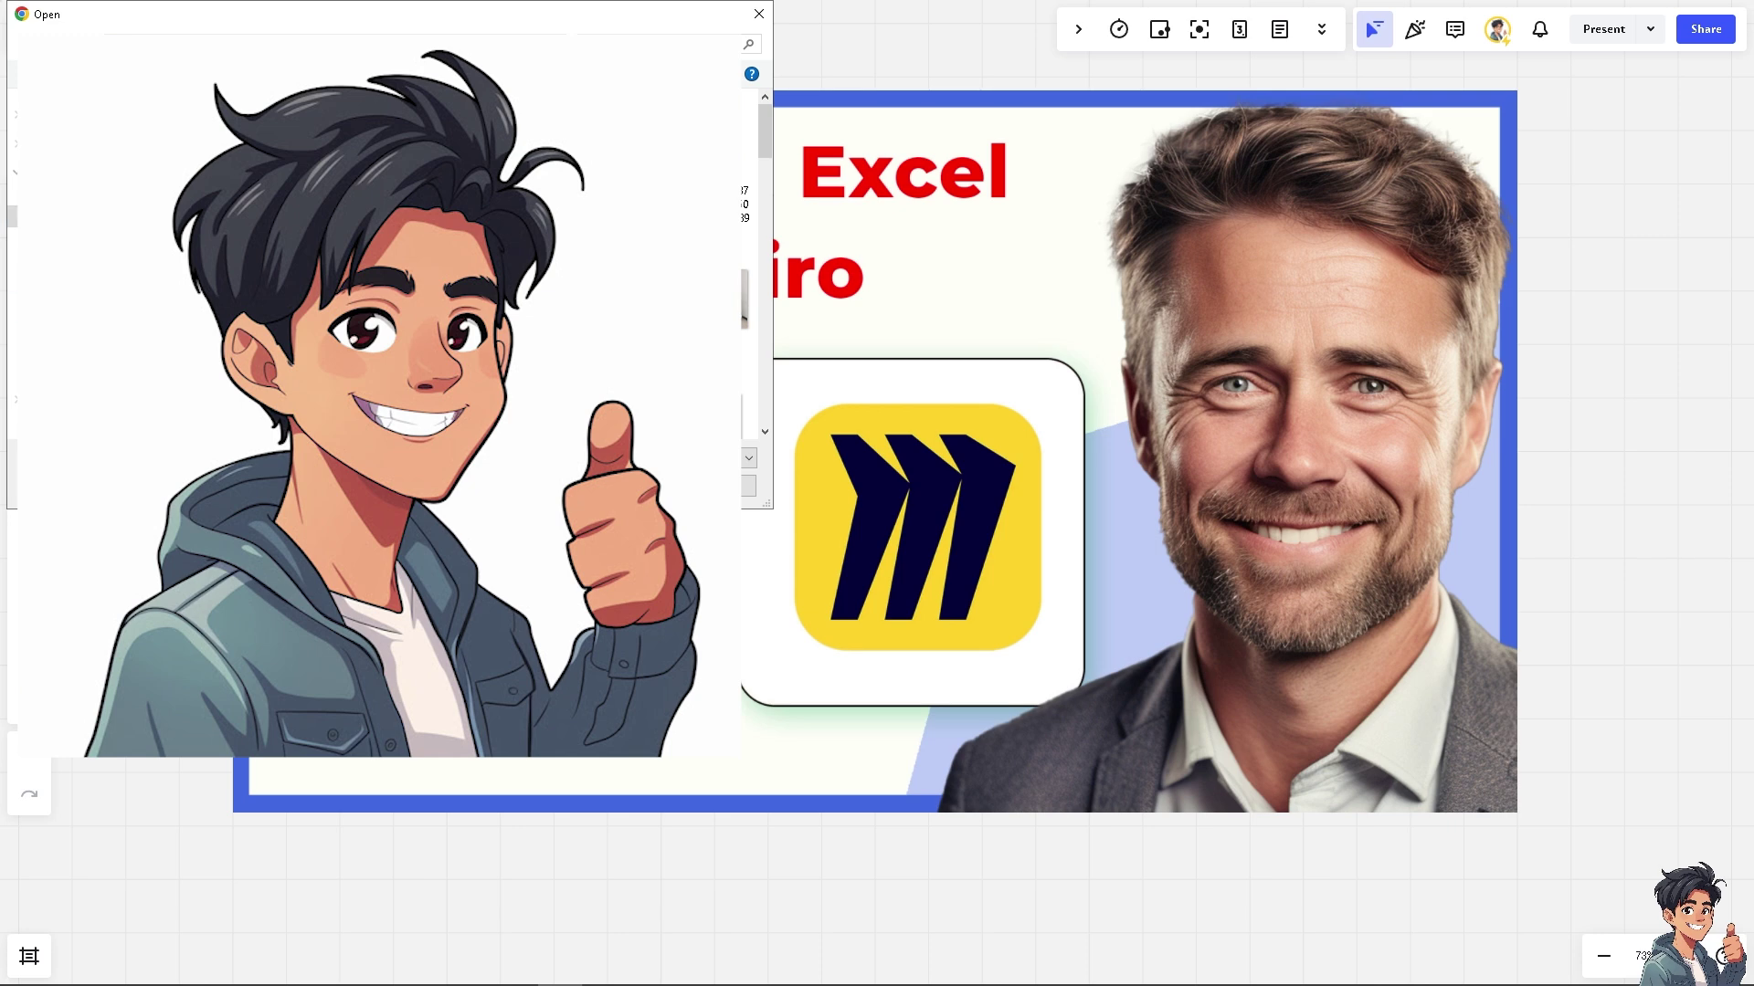
pyautogui.press('Return')
# Step: Move the calendar image to the slide's right and shrink it, then begin a Dropbox upload
pyautogui.moveTo(868, 340); pyautogui.dragTo(1269, 337)
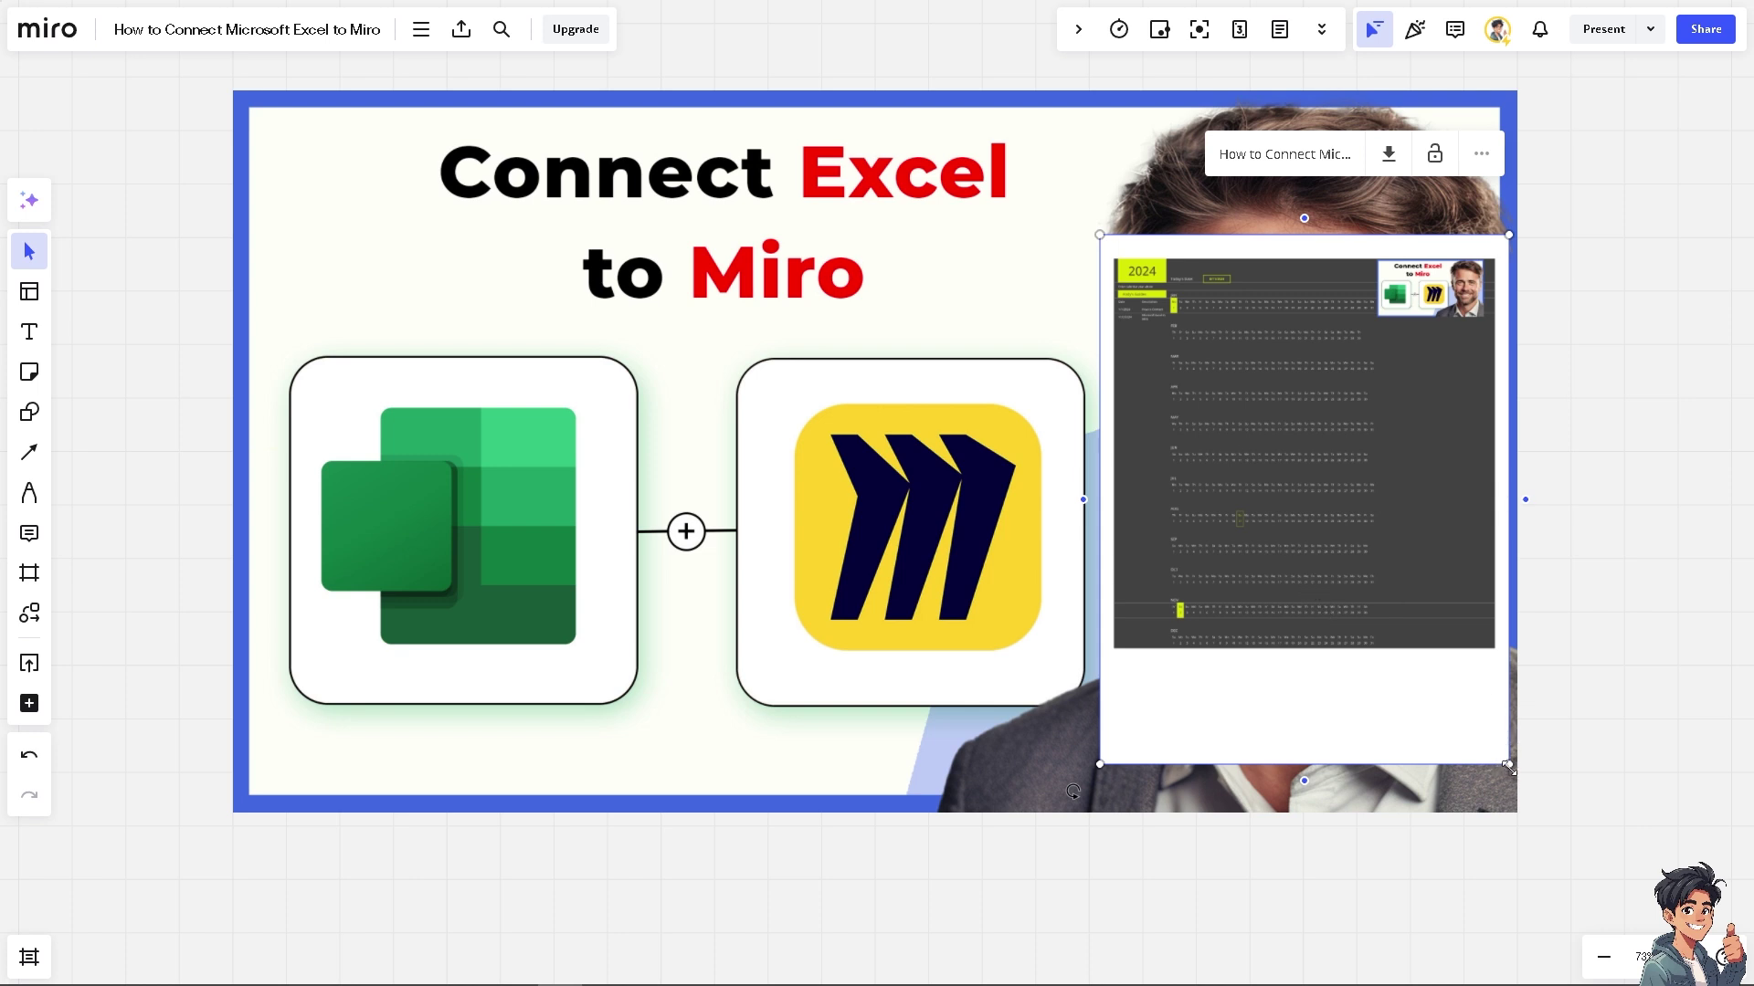
pyautogui.moveTo(1509, 765)
pyautogui.mouseDown()
pyautogui.moveTo(1473, 718)
pyautogui.moveTo(1510, 784)
pyautogui.mouseUp()
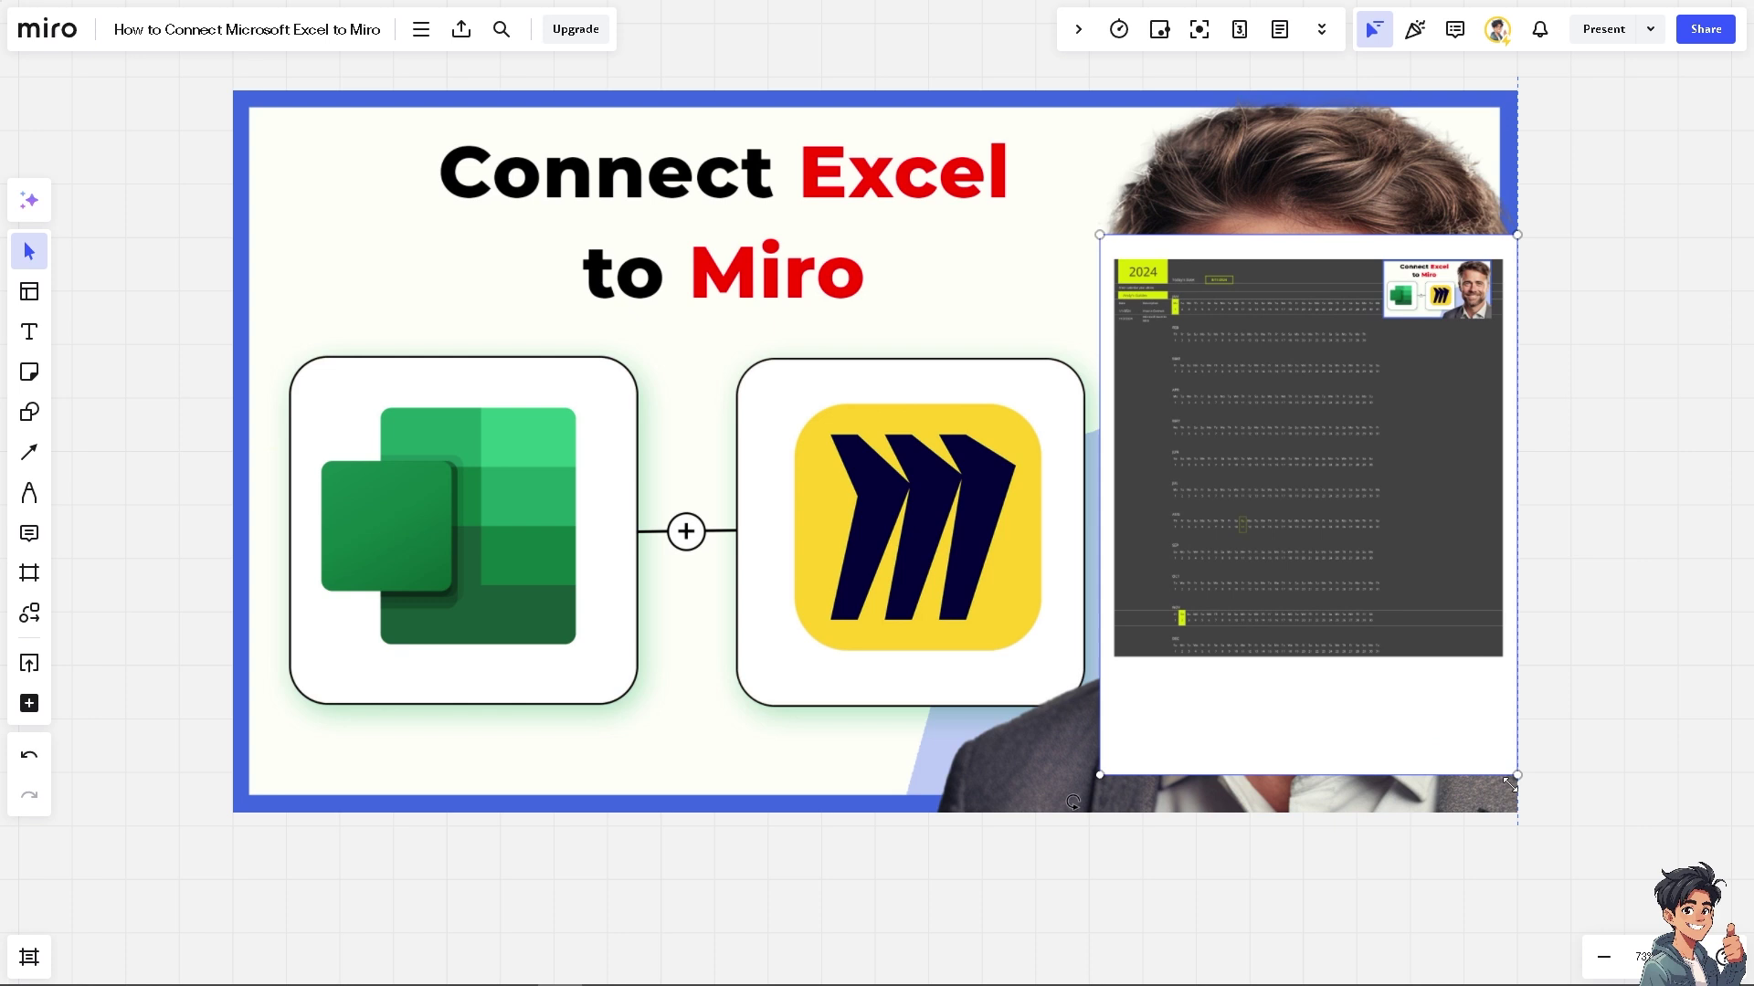
pyautogui.click(29, 704)
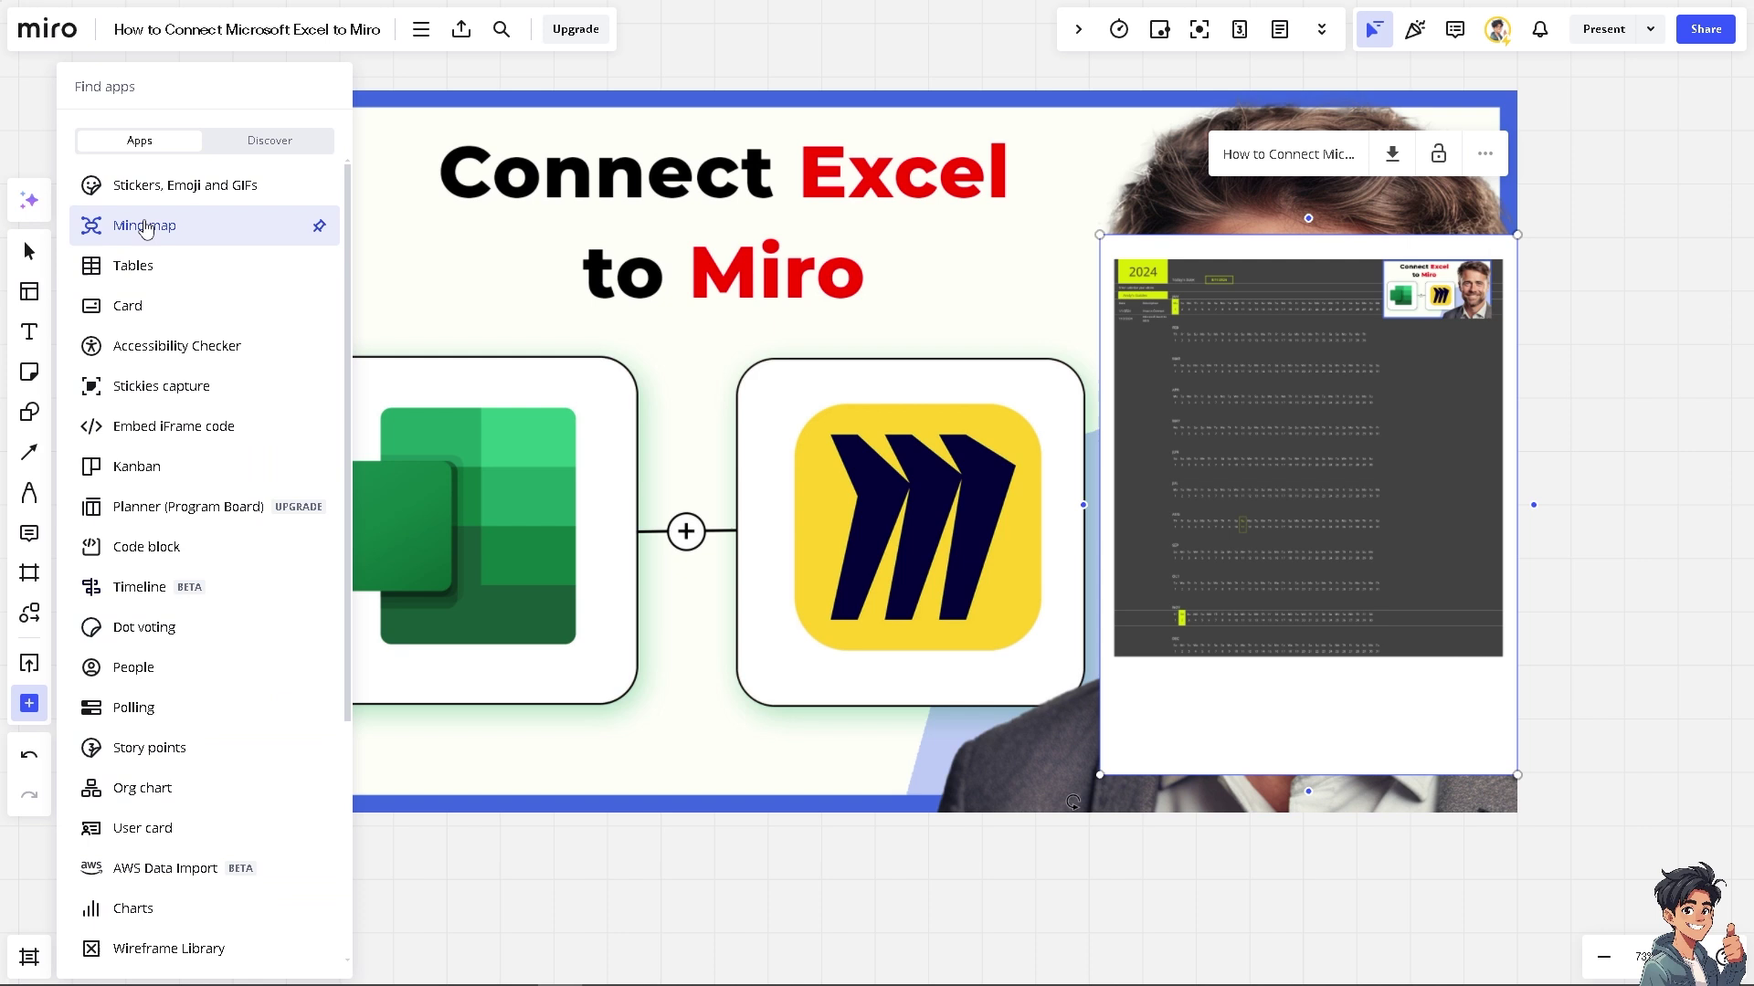
pyautogui.click(156, 91)
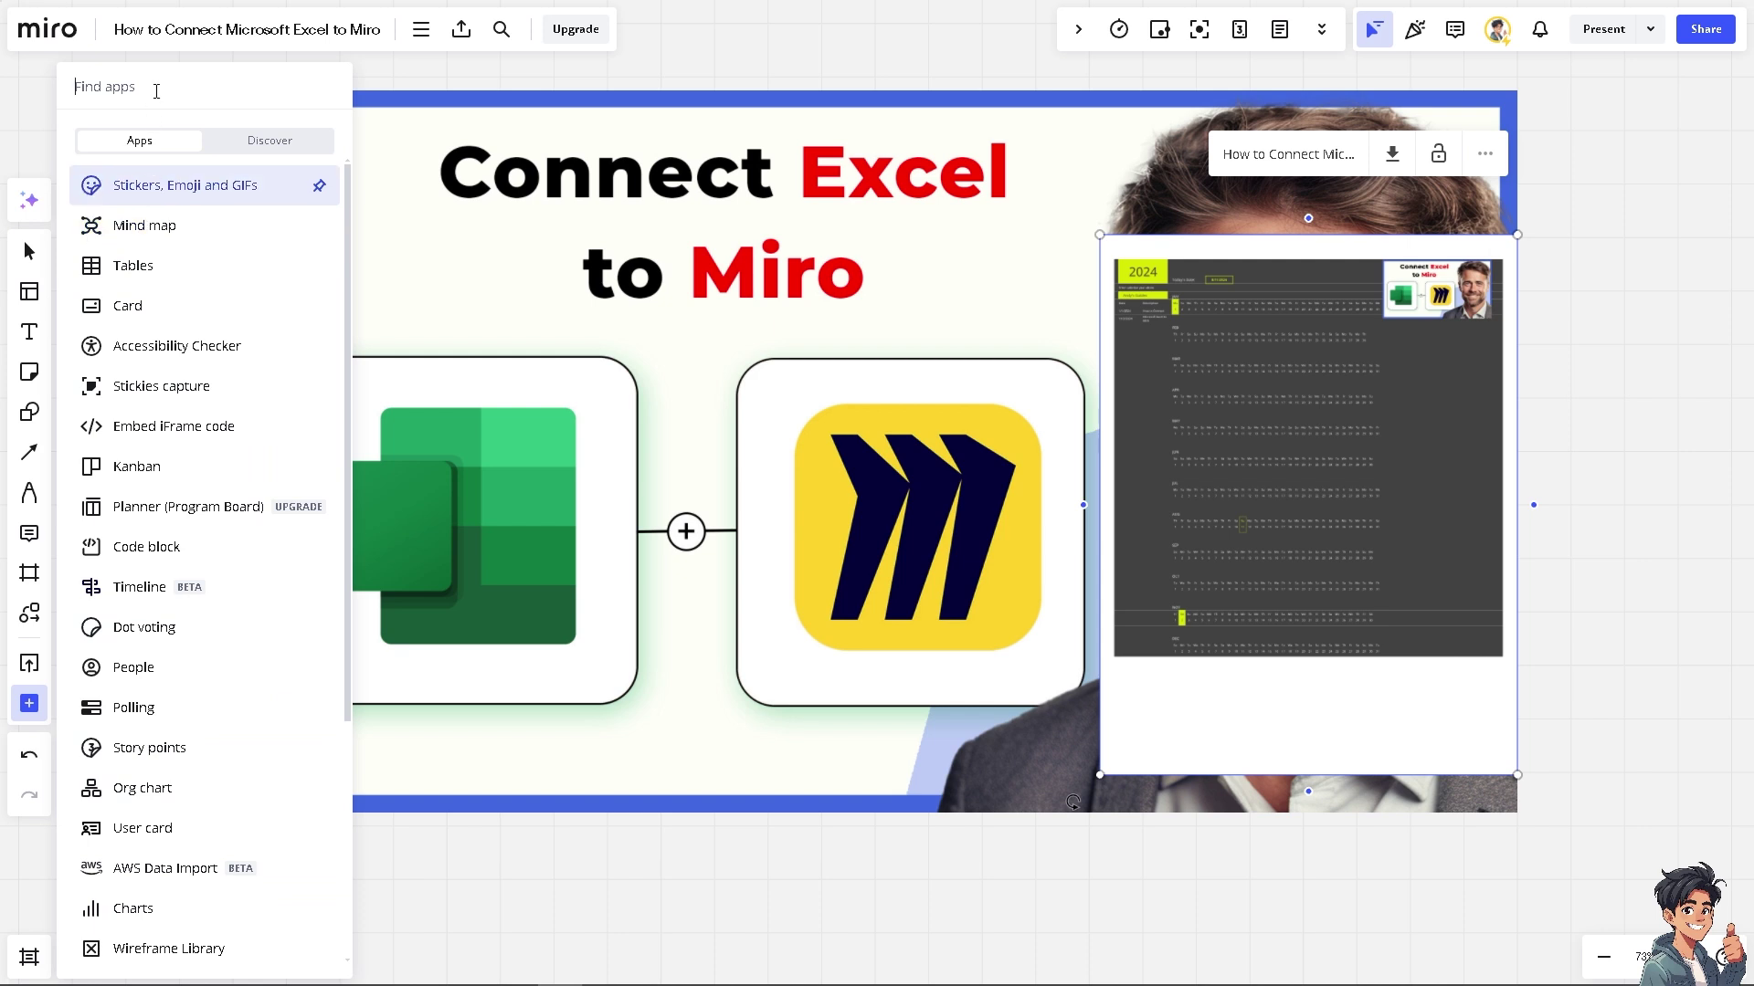
pyautogui.write('up')
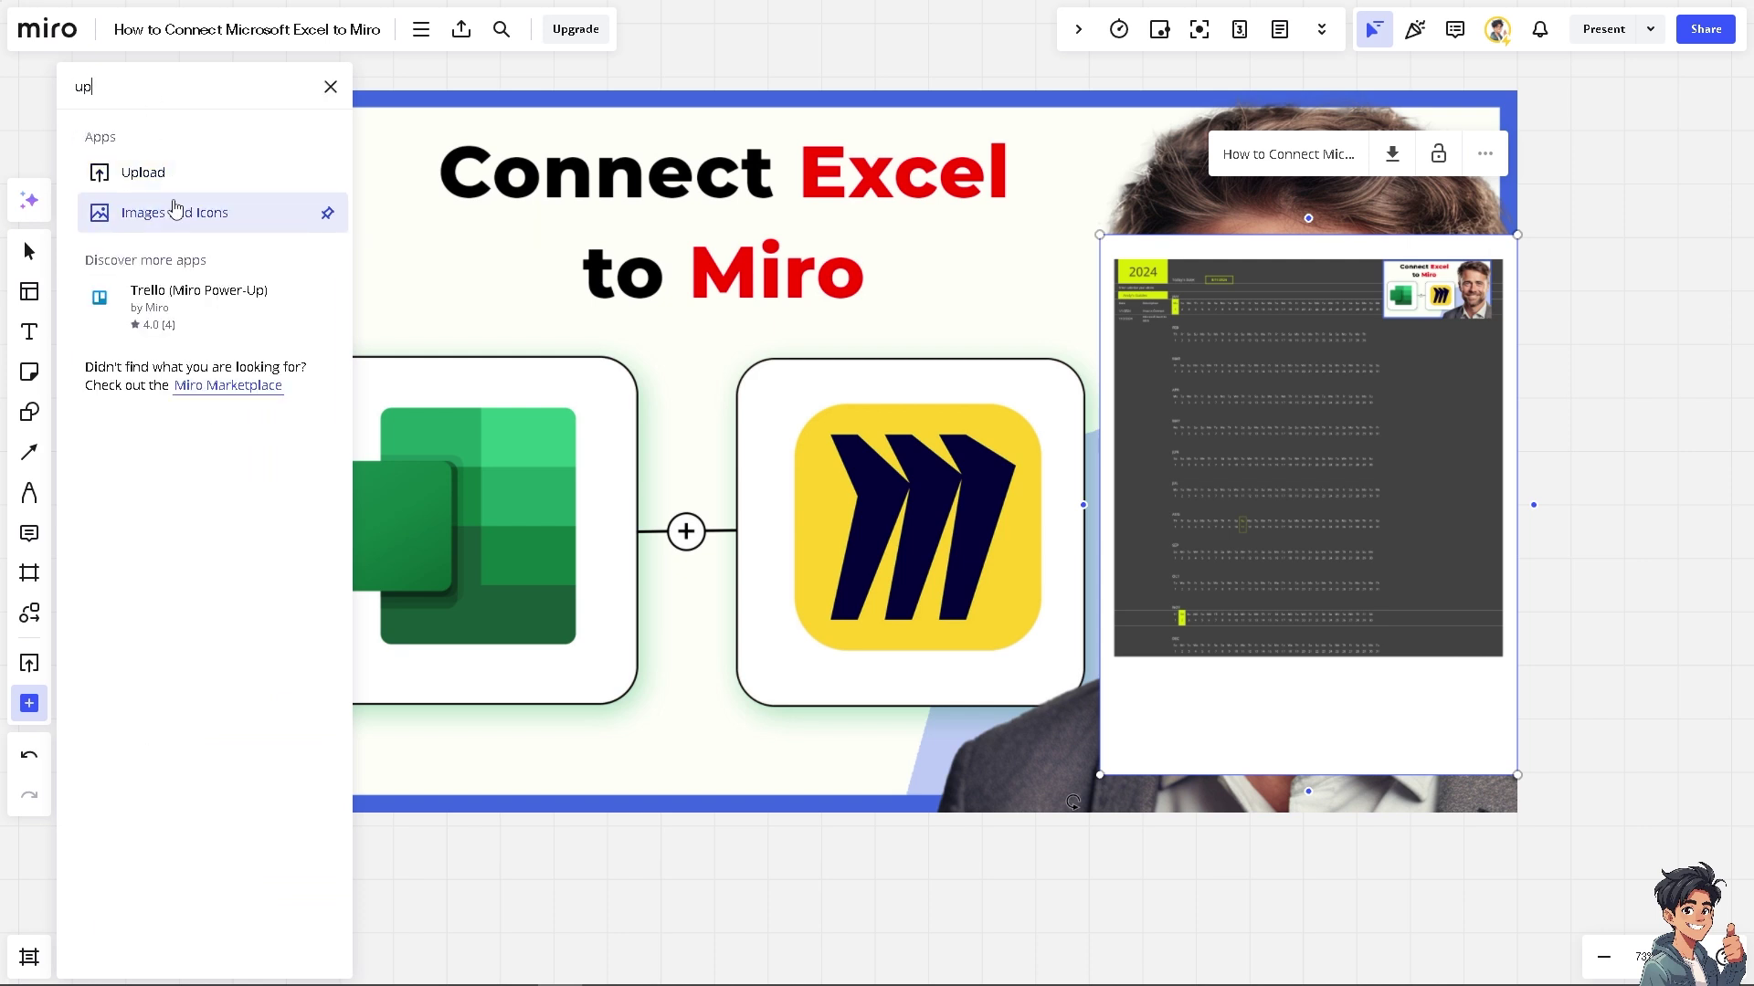
pyautogui.click(189, 172)
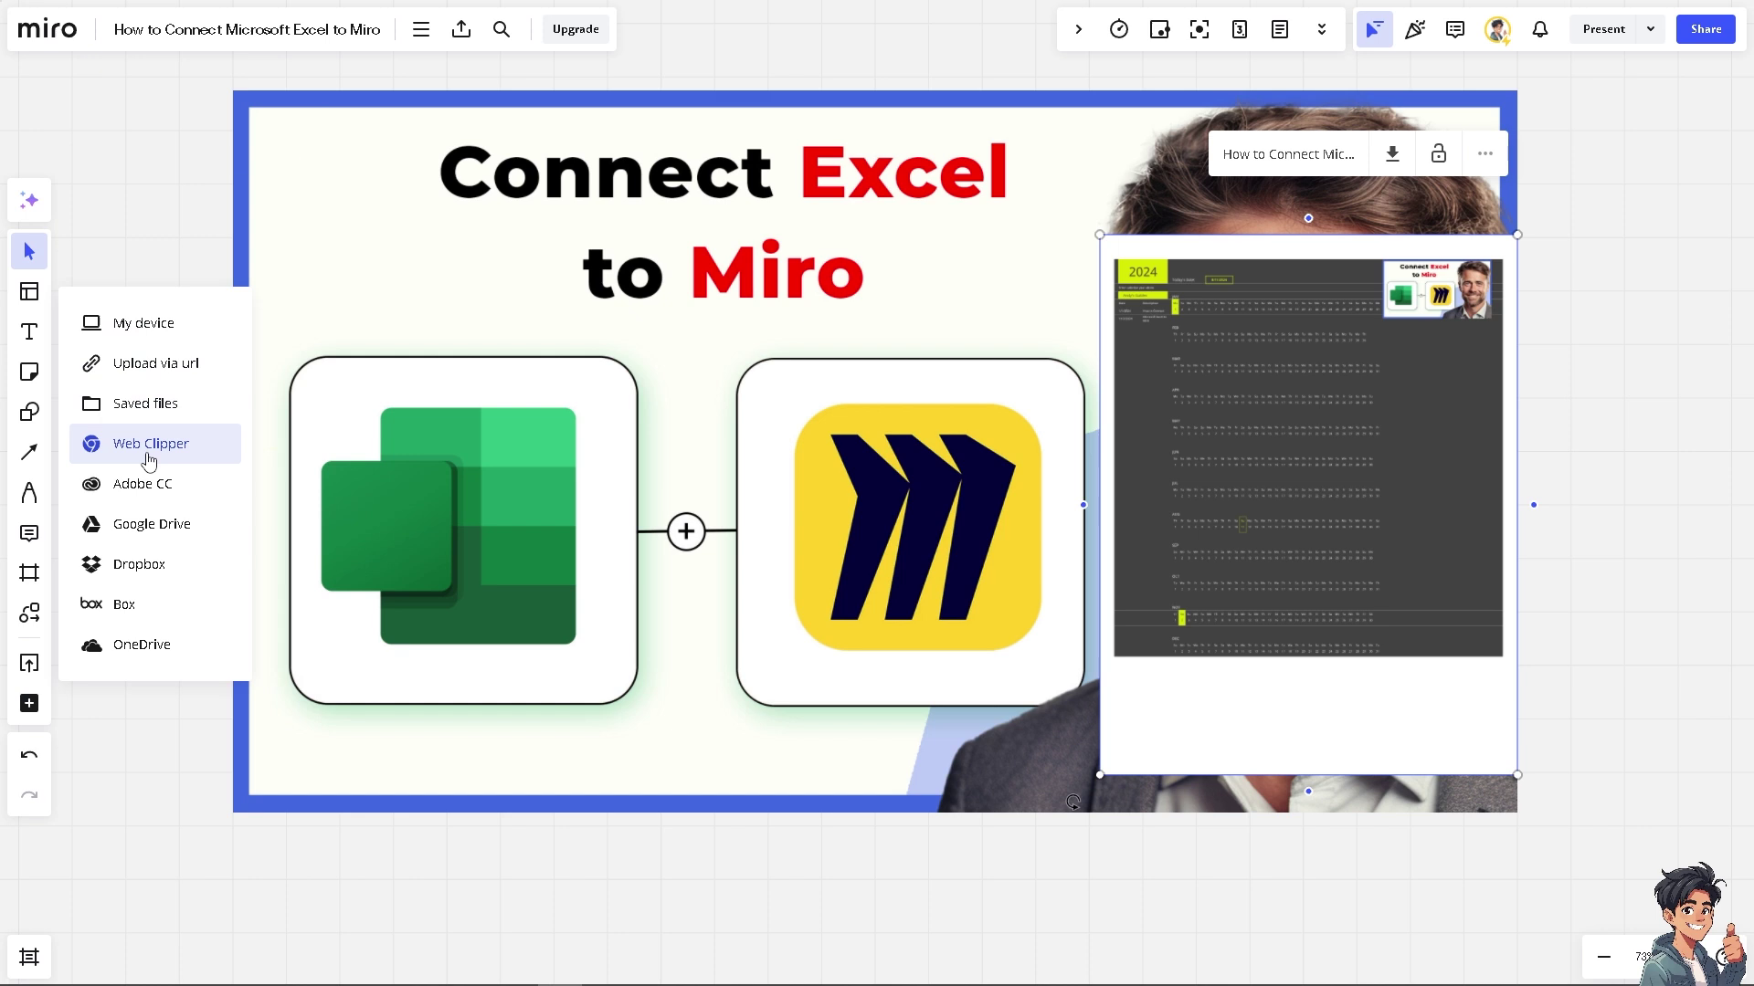
pyautogui.click(165, 576)
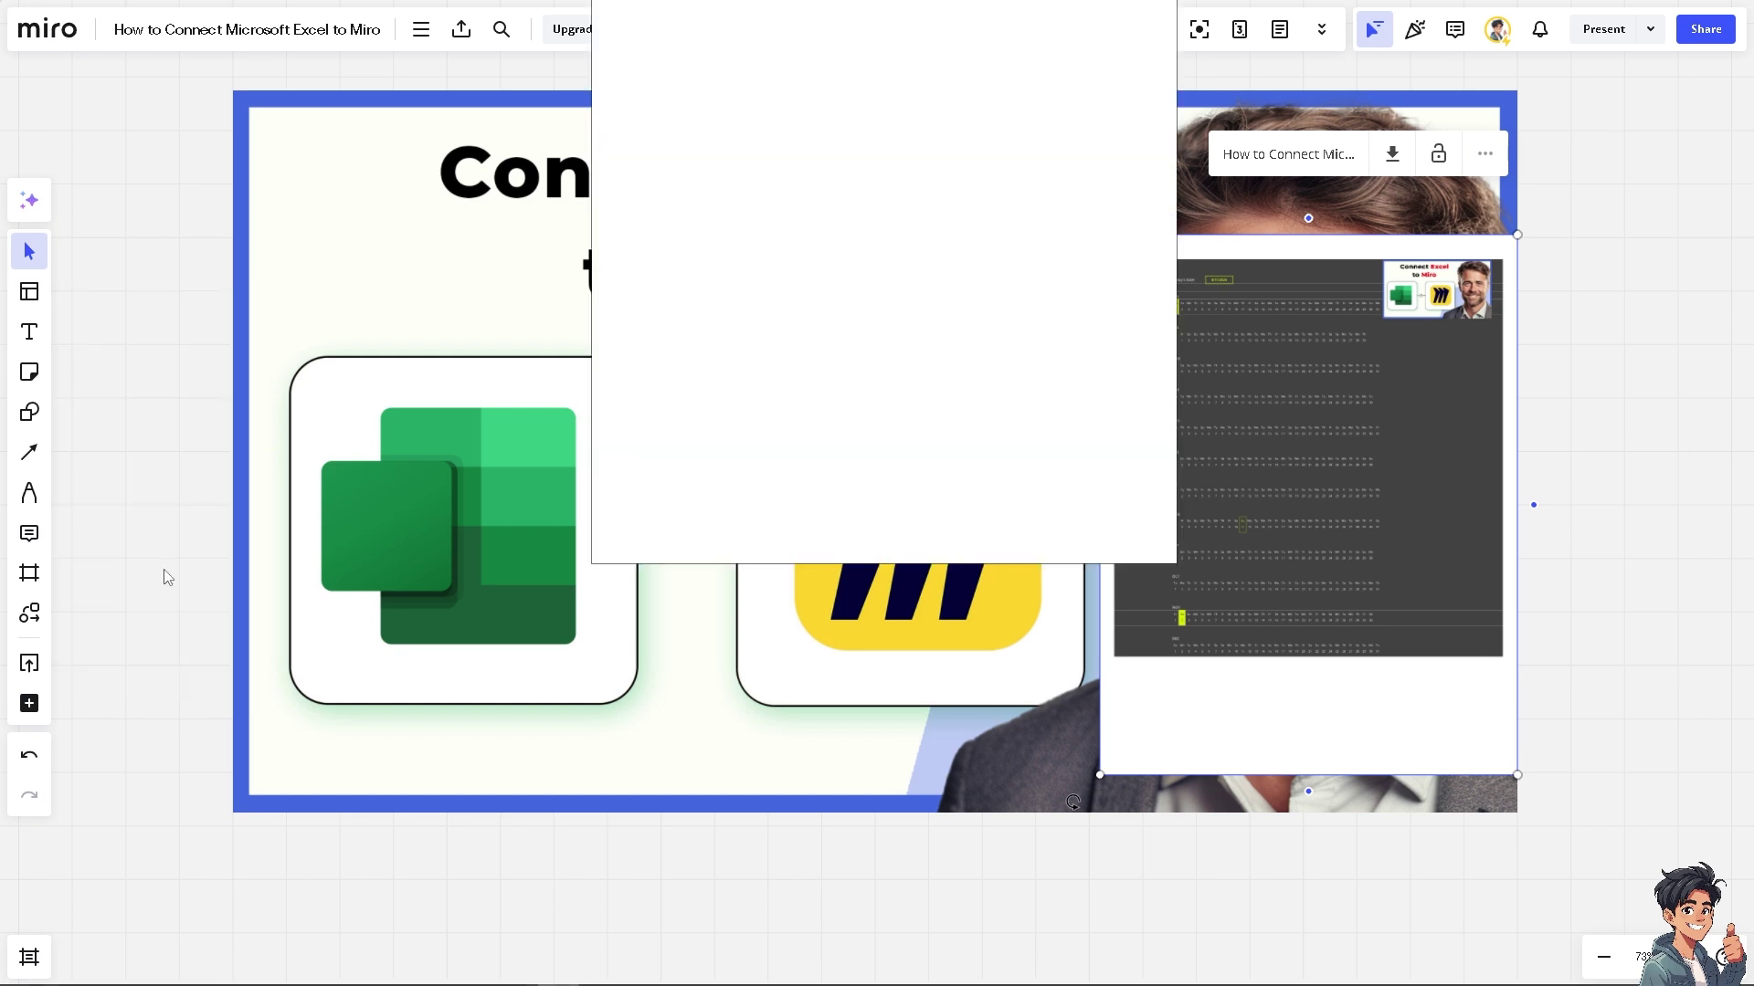
pyautogui.click(1160, 9)
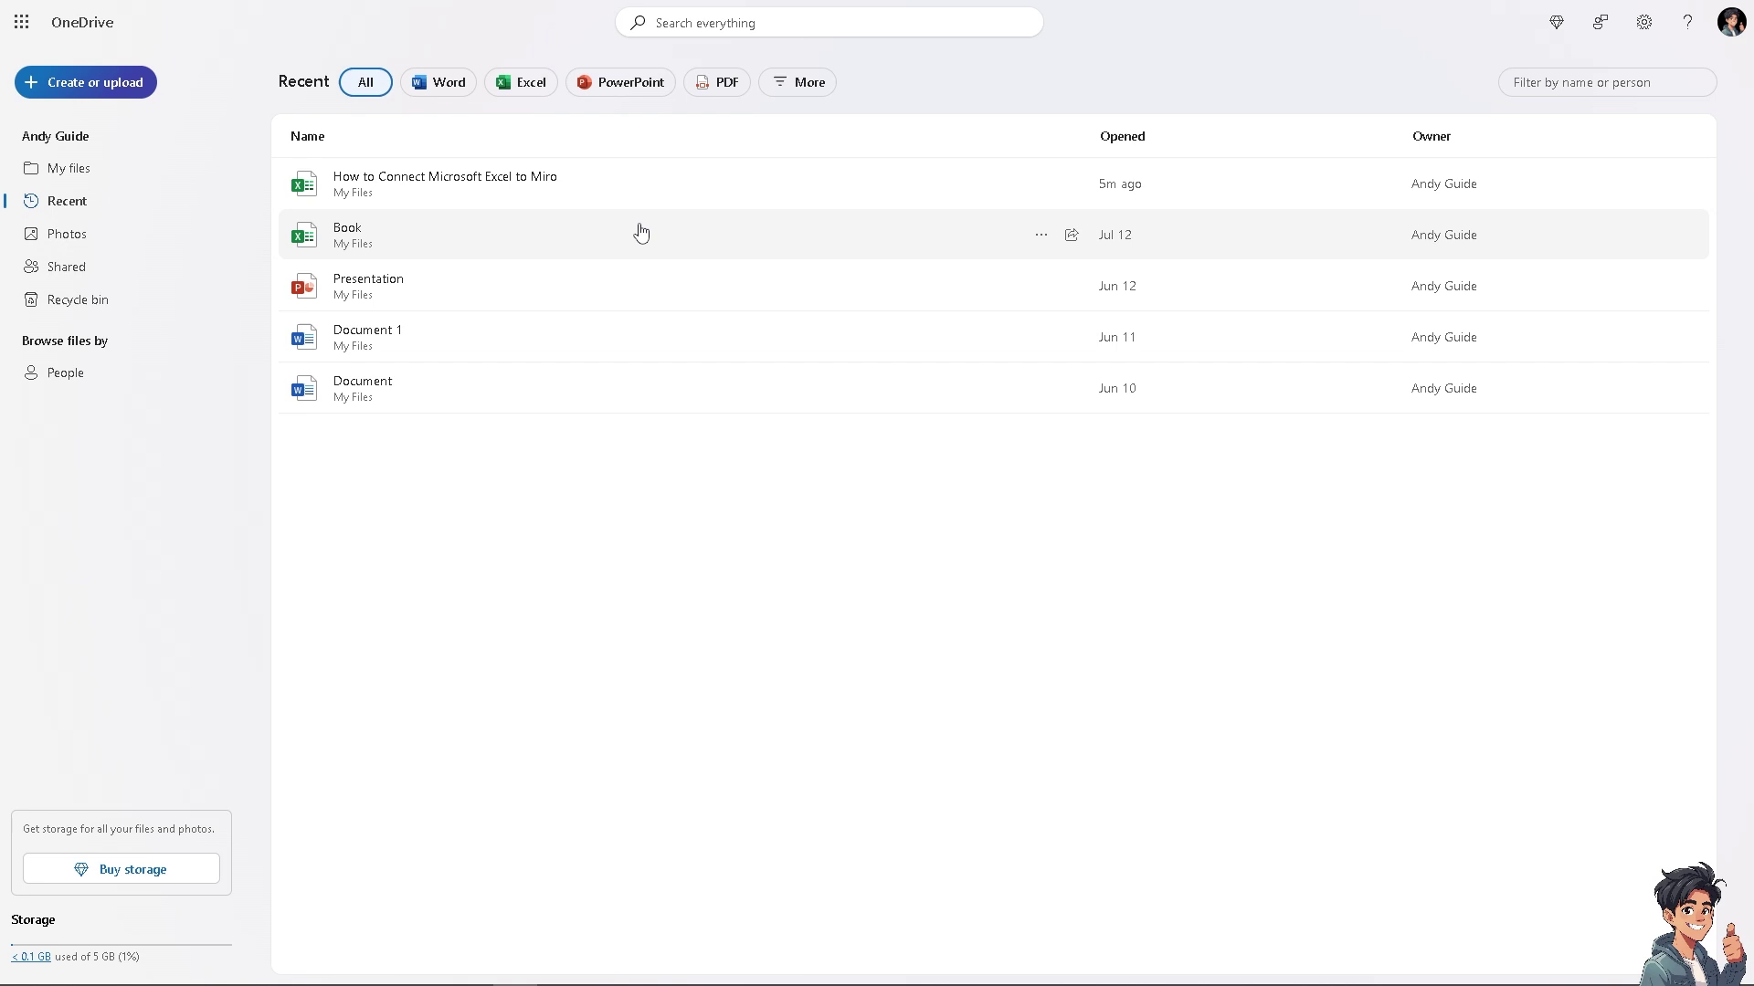
# Step: Share the Excel to Miro workbook from OneDrive Recent and copy its edit link
pyautogui.rightClick(509, 179)
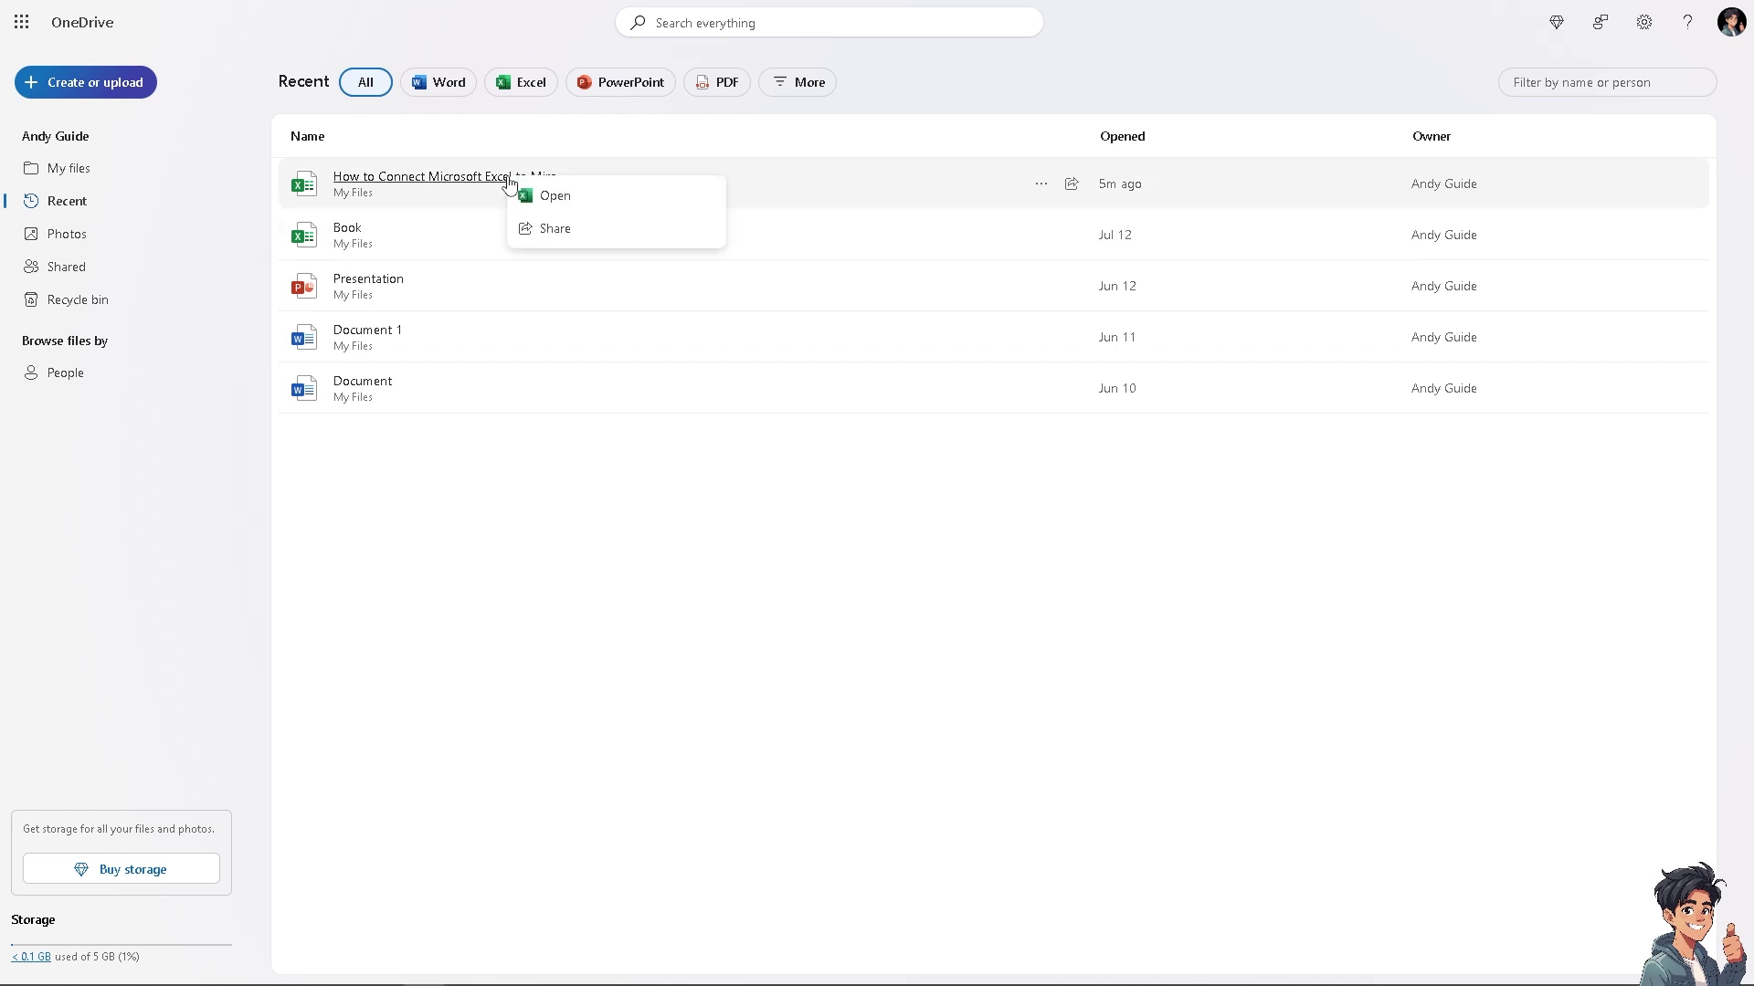
pyautogui.click(555, 230)
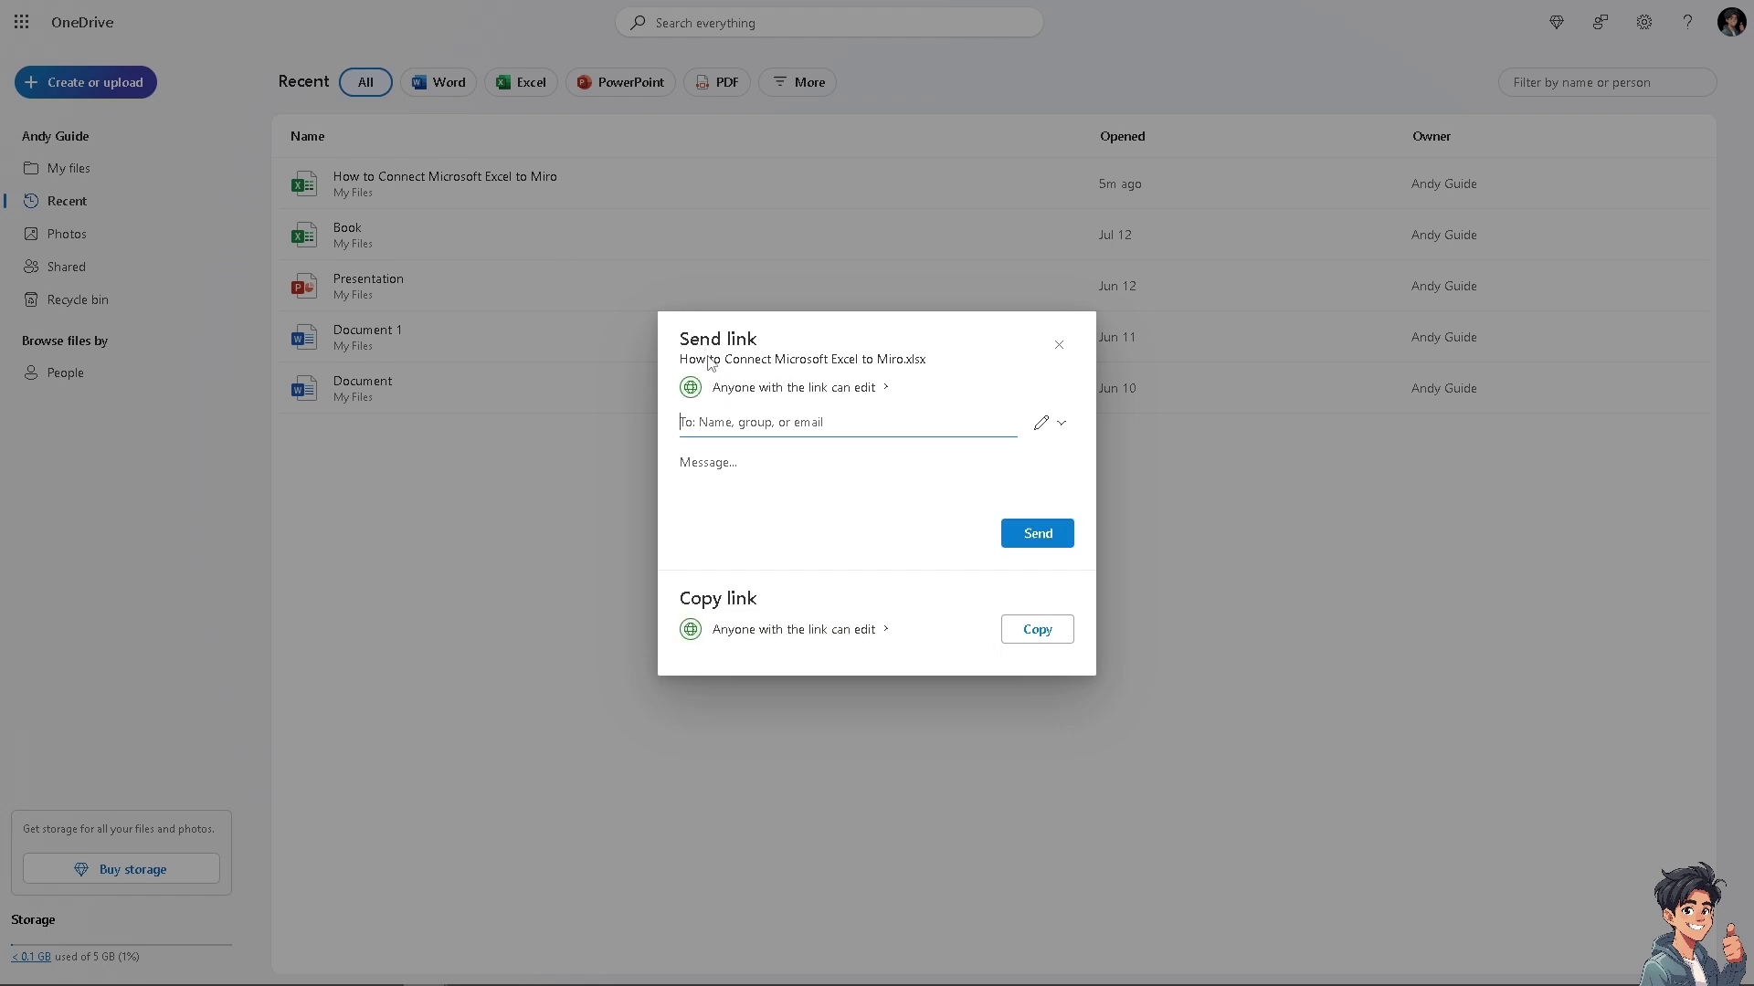
pyautogui.click(1032, 632)
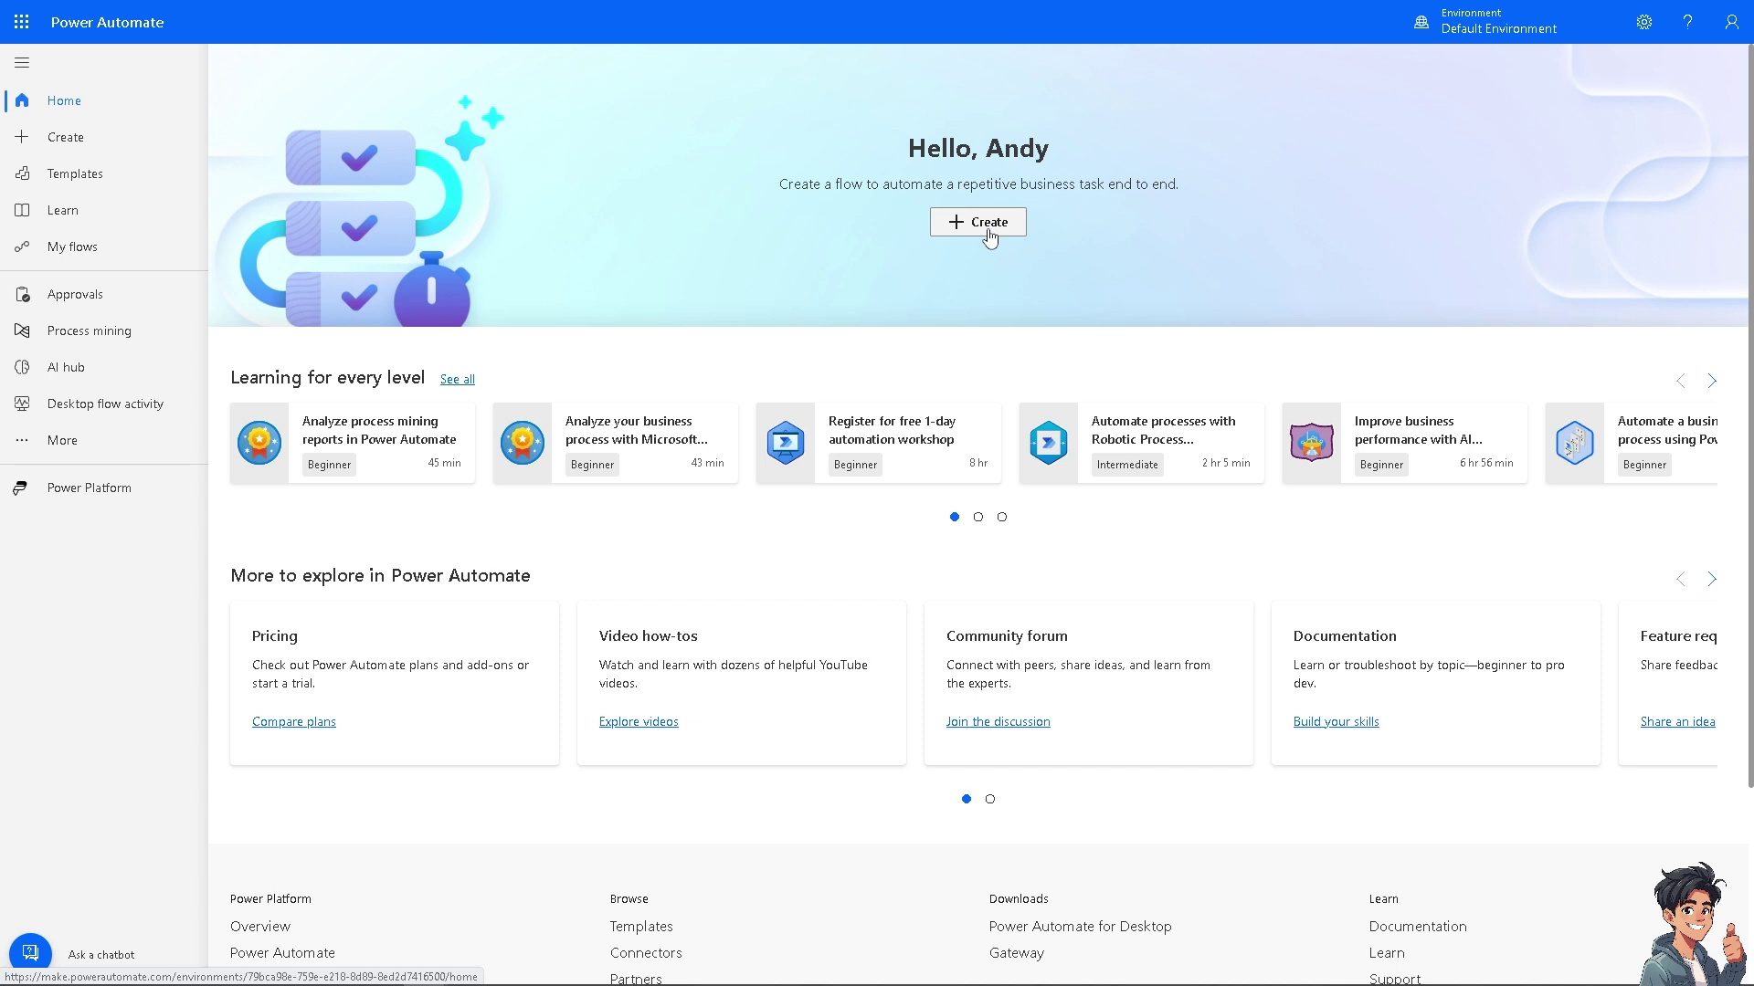
# Step: Open Create in Power Automate to review the blank flow types and templates
pyautogui.click(986, 233)
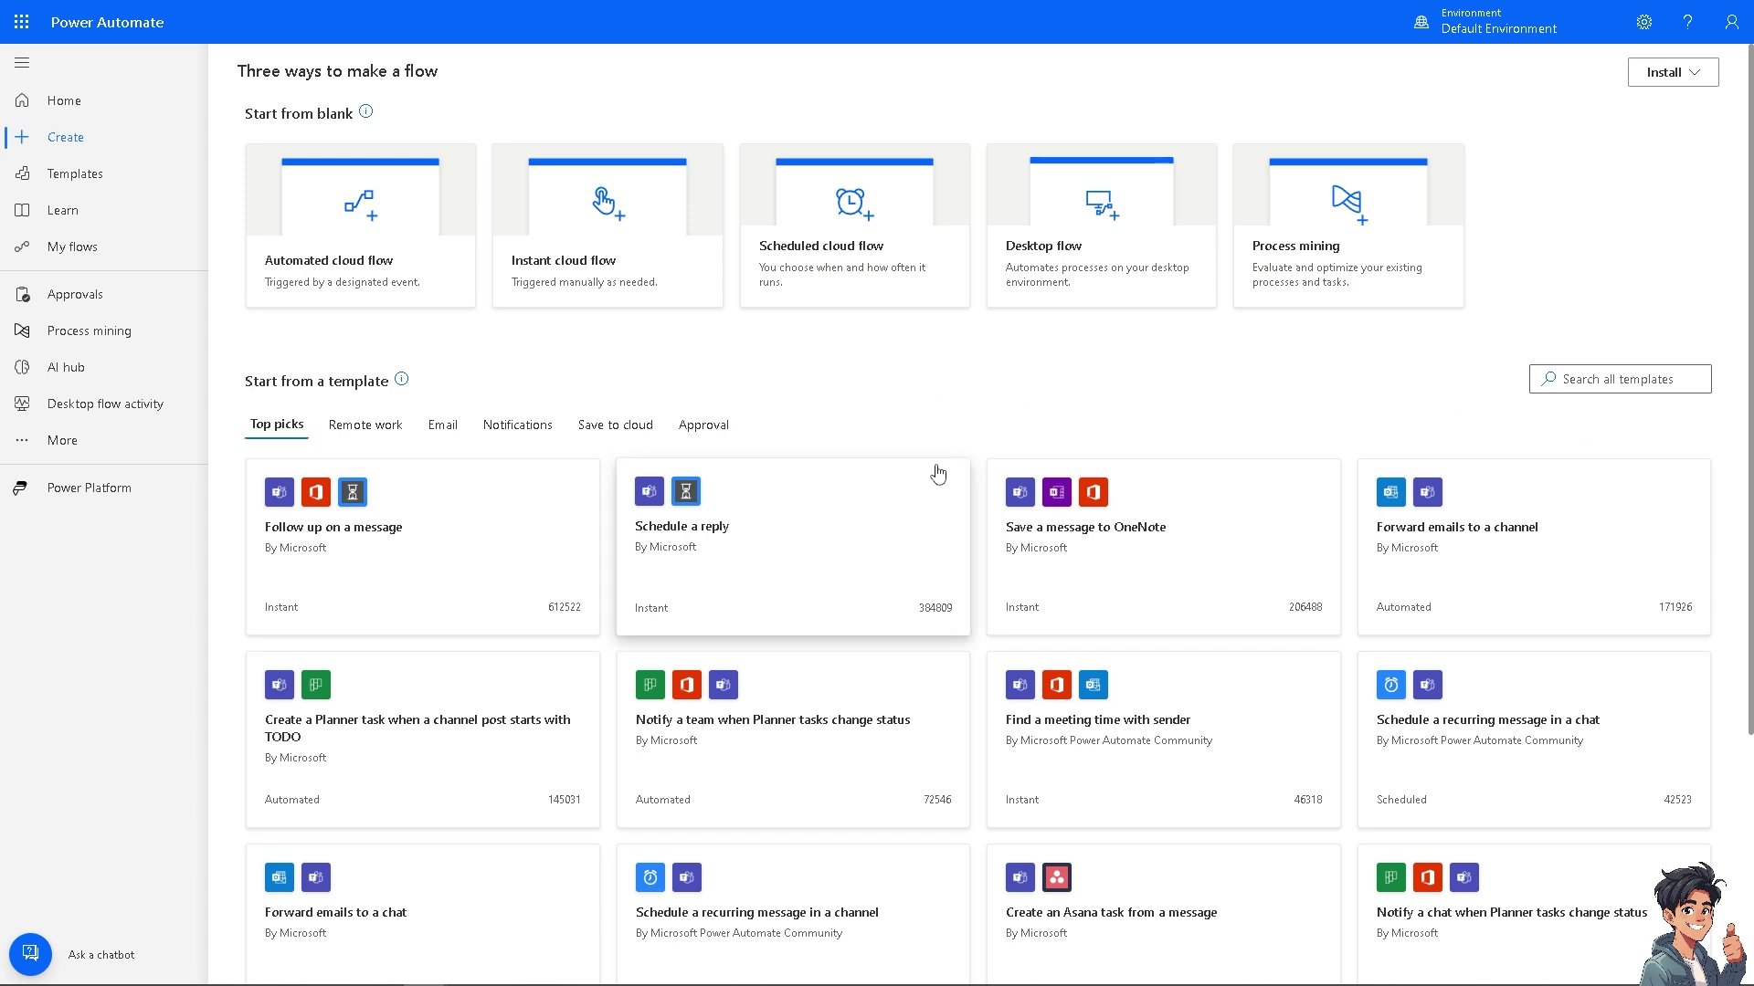
pyautogui.scroll(-4, 938, 474)
pyautogui.scroll(4, 927, 470)
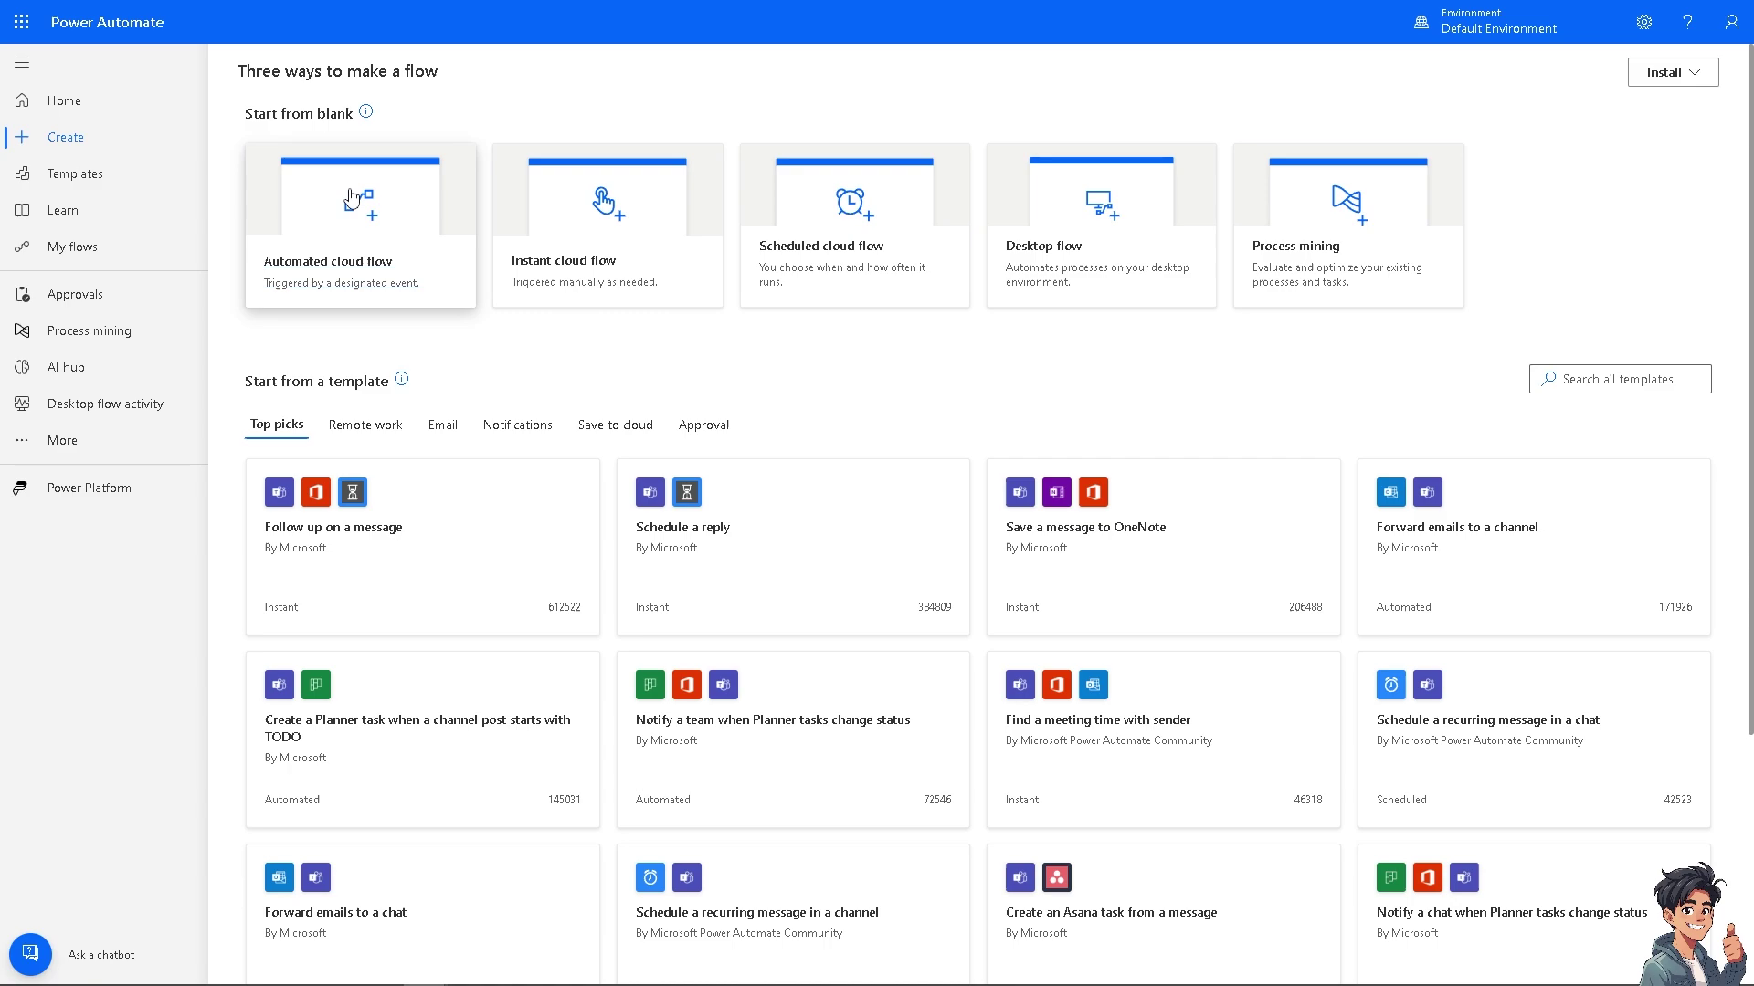
# Step: Name an automated cloud flow after the workbook, cancel it, and scroll to the connectors
pyautogui.click(353, 197)
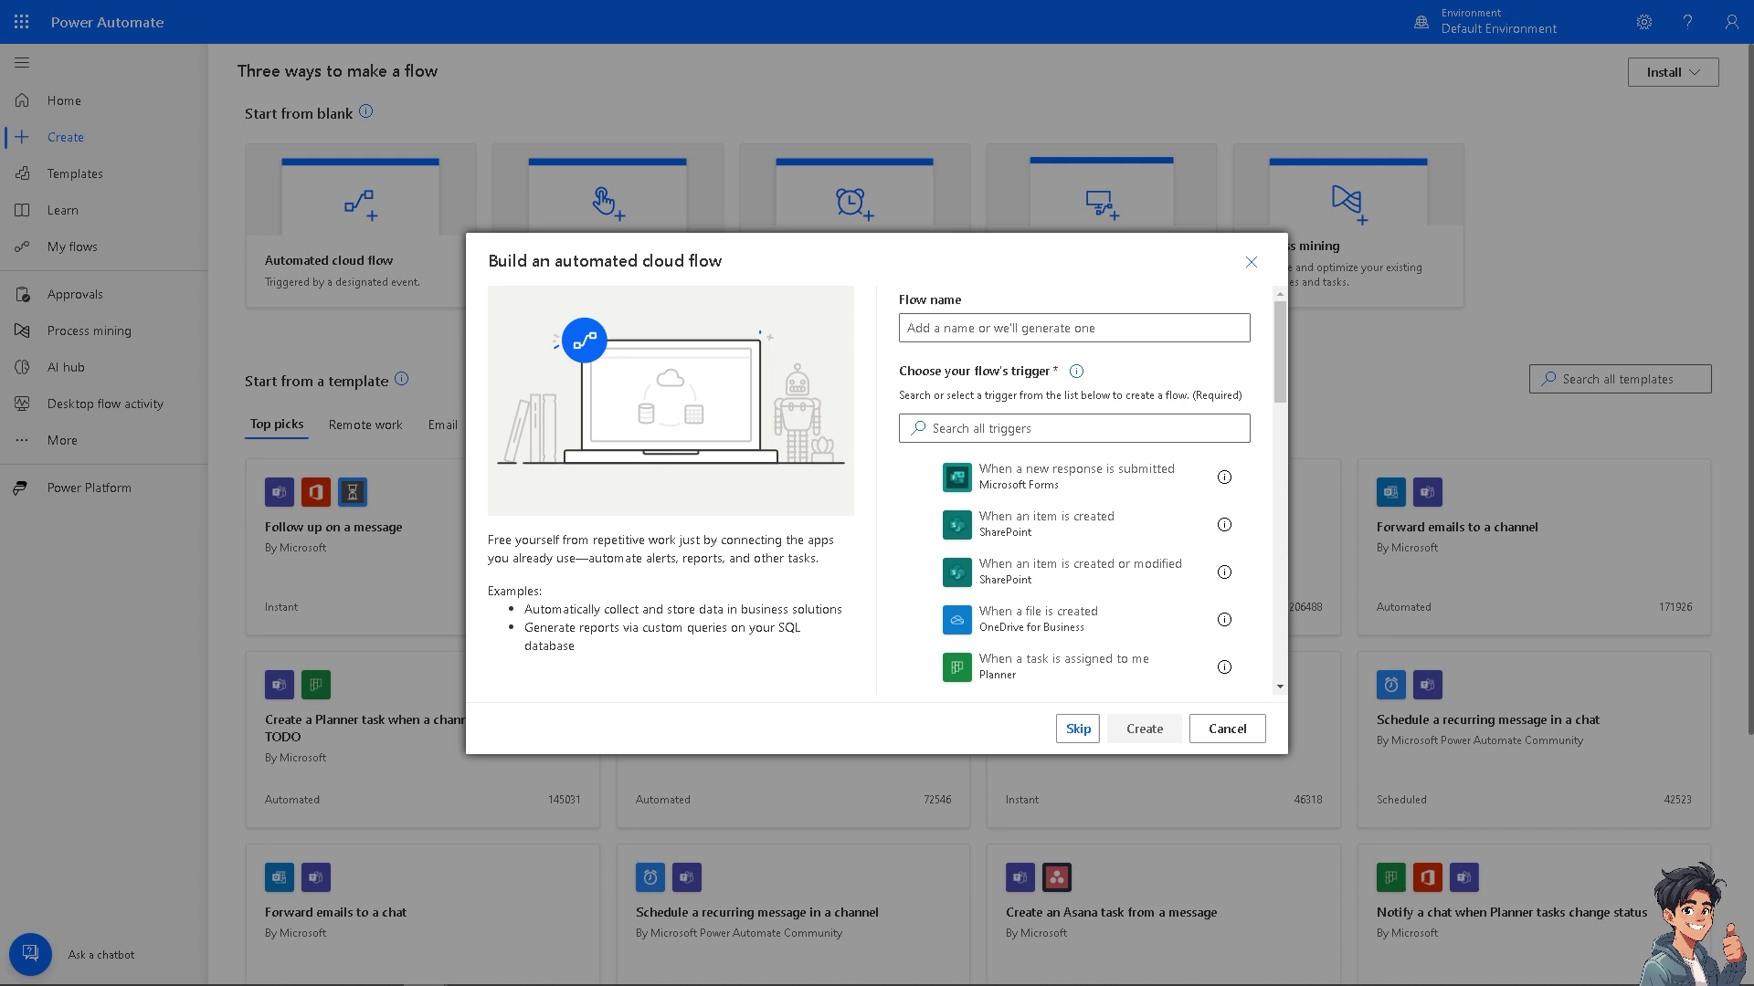
pyautogui.click(952, 332)
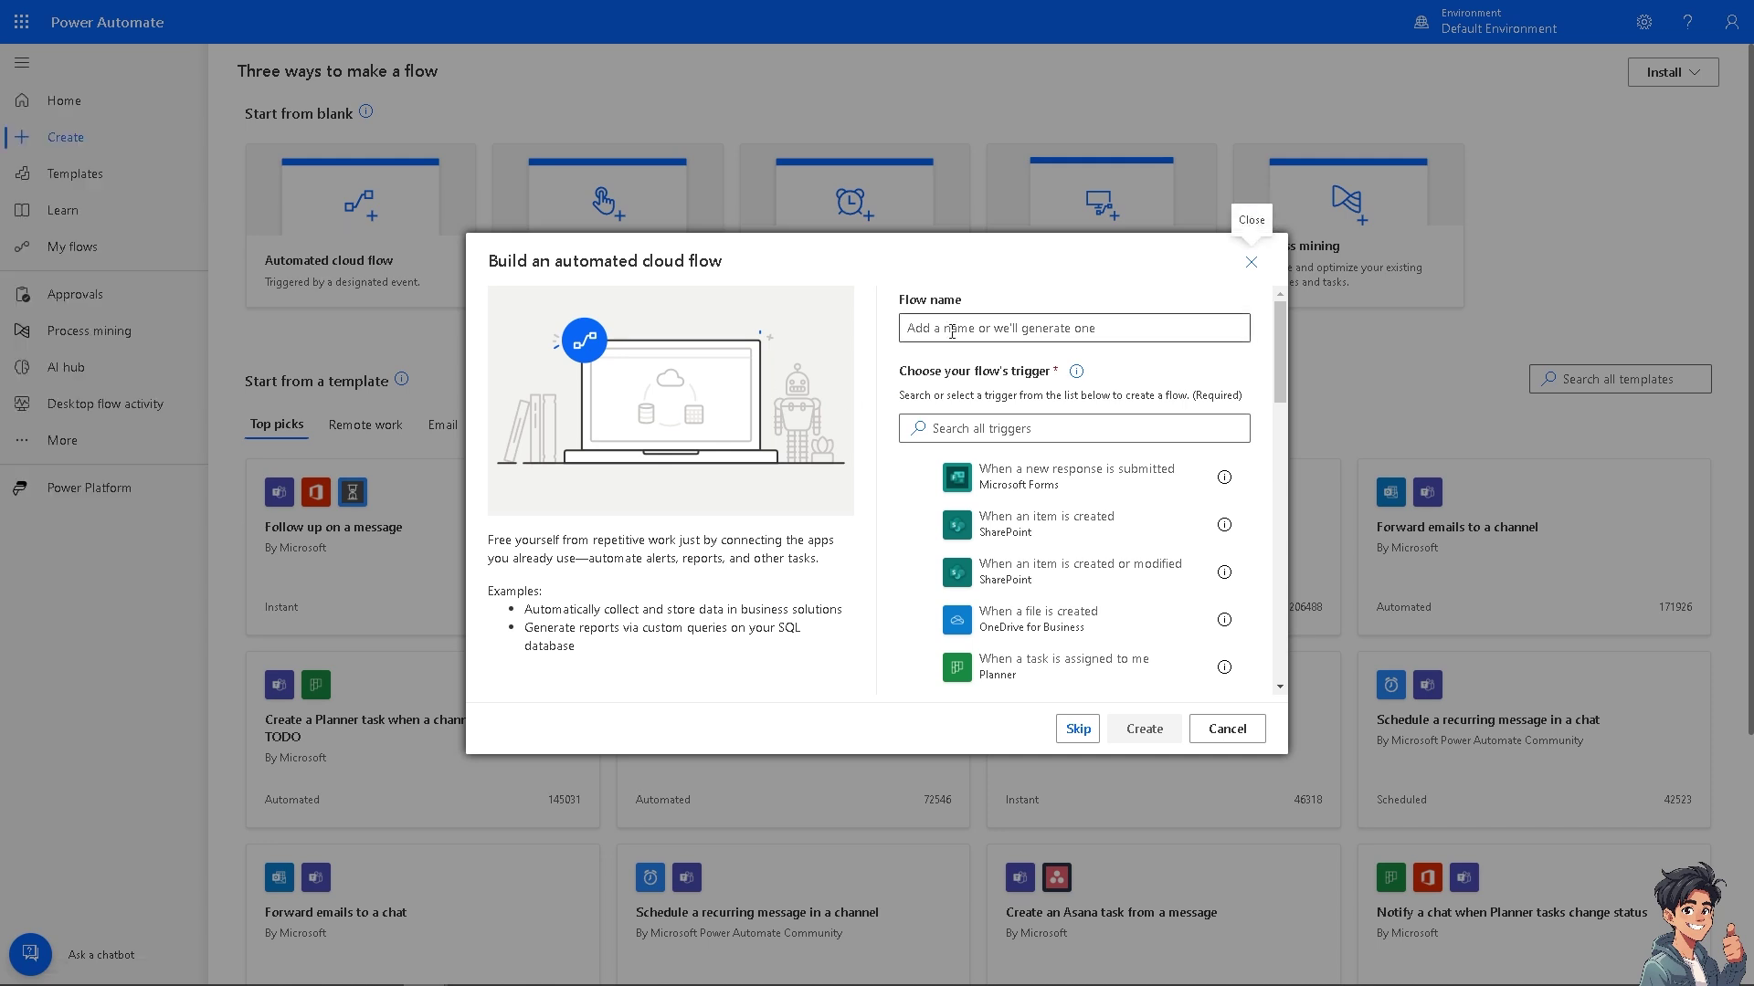
pyautogui.hotkey('ctrl', 'v')
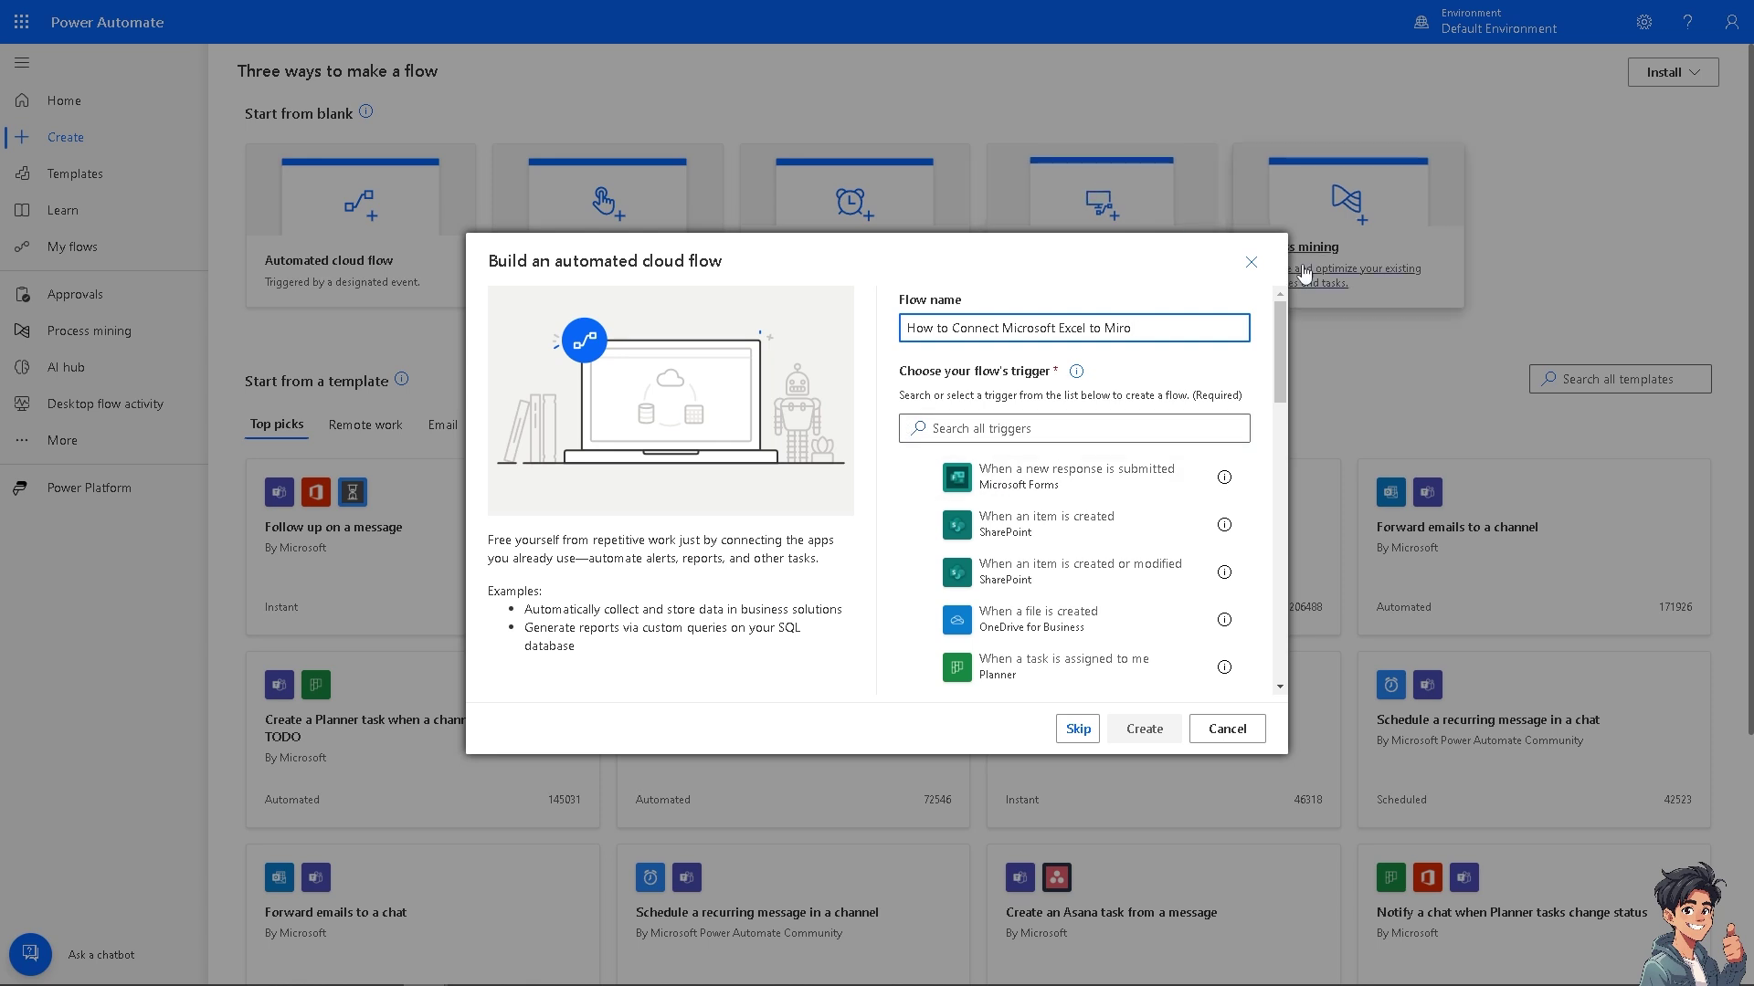
pyautogui.click(1250, 264)
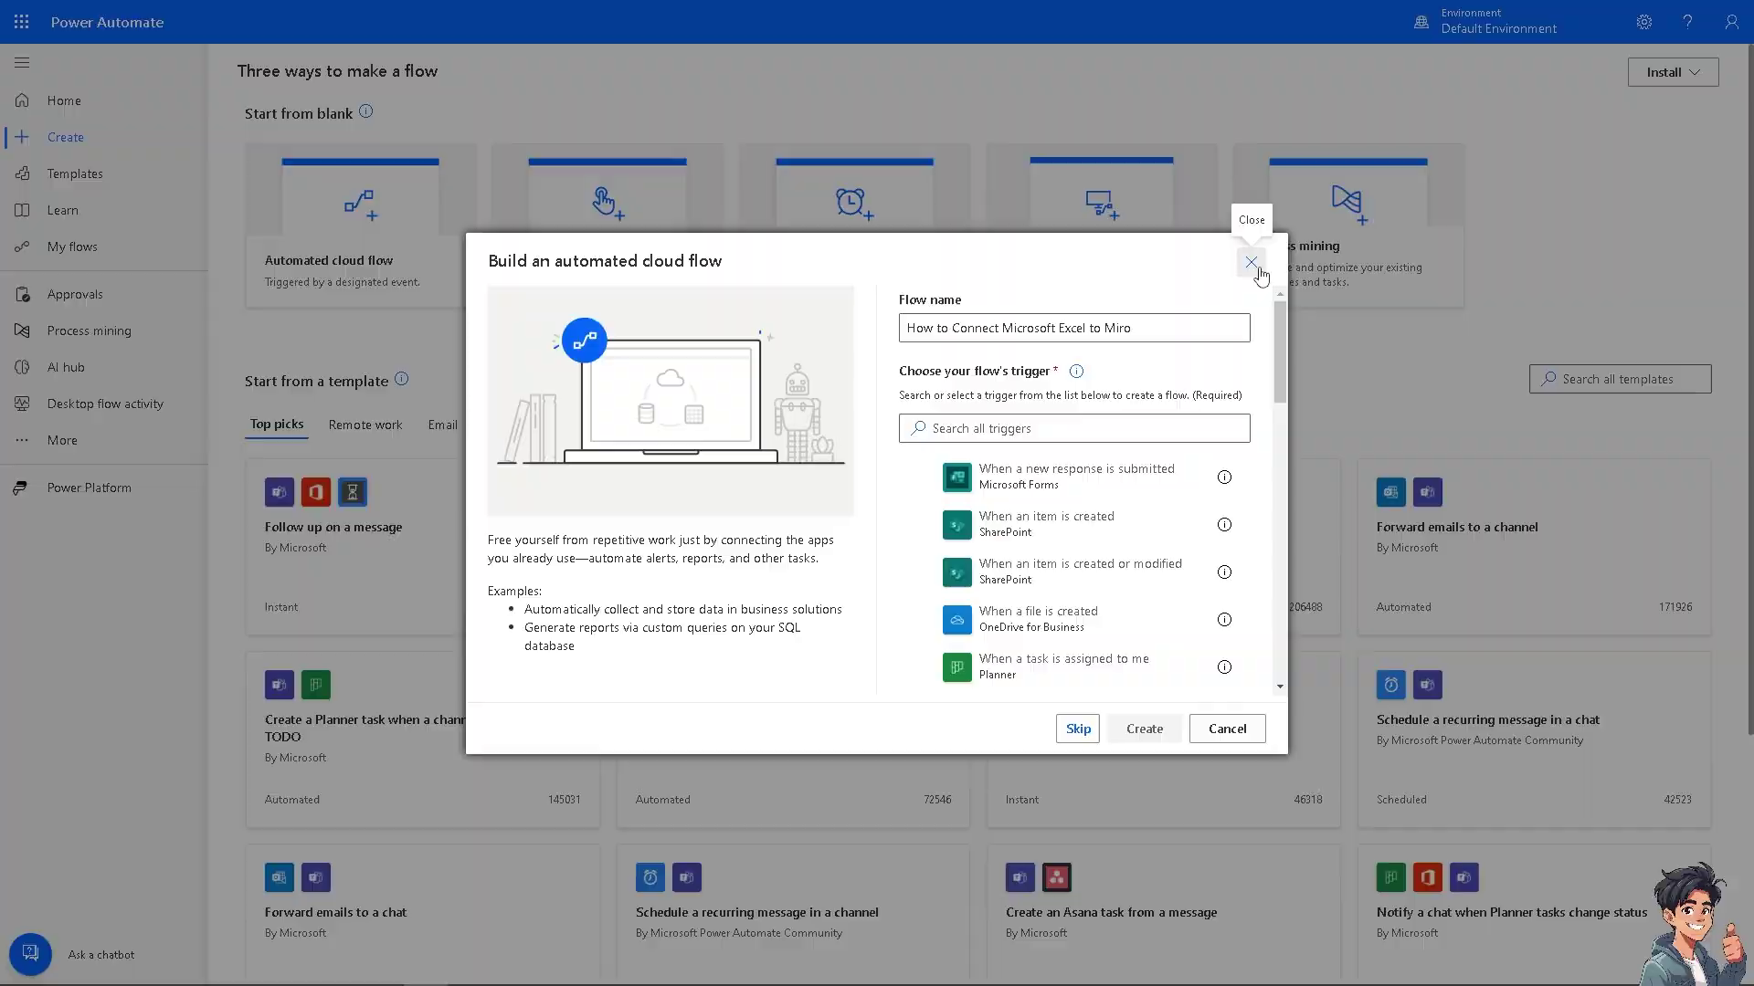
pyautogui.scroll(-4, 701, 673)
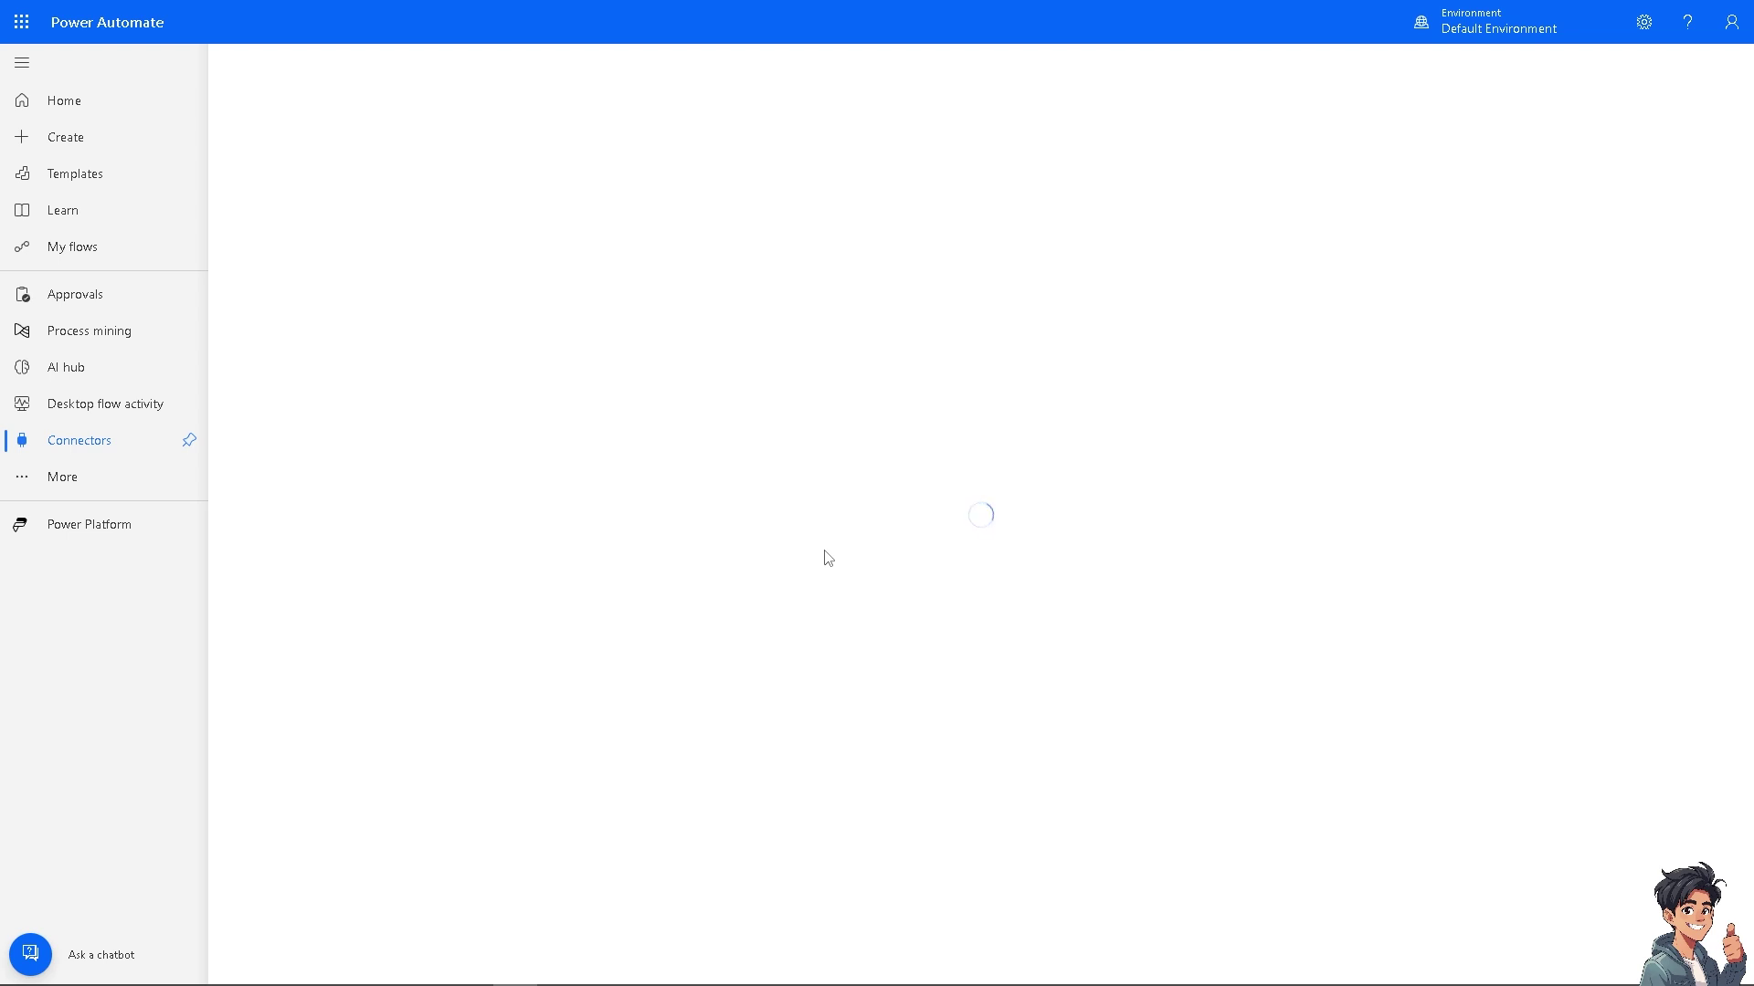
# Step: Find 'excel' on the Connectors page with Ctrl+F
pyautogui.scroll(-2, 566, 517)
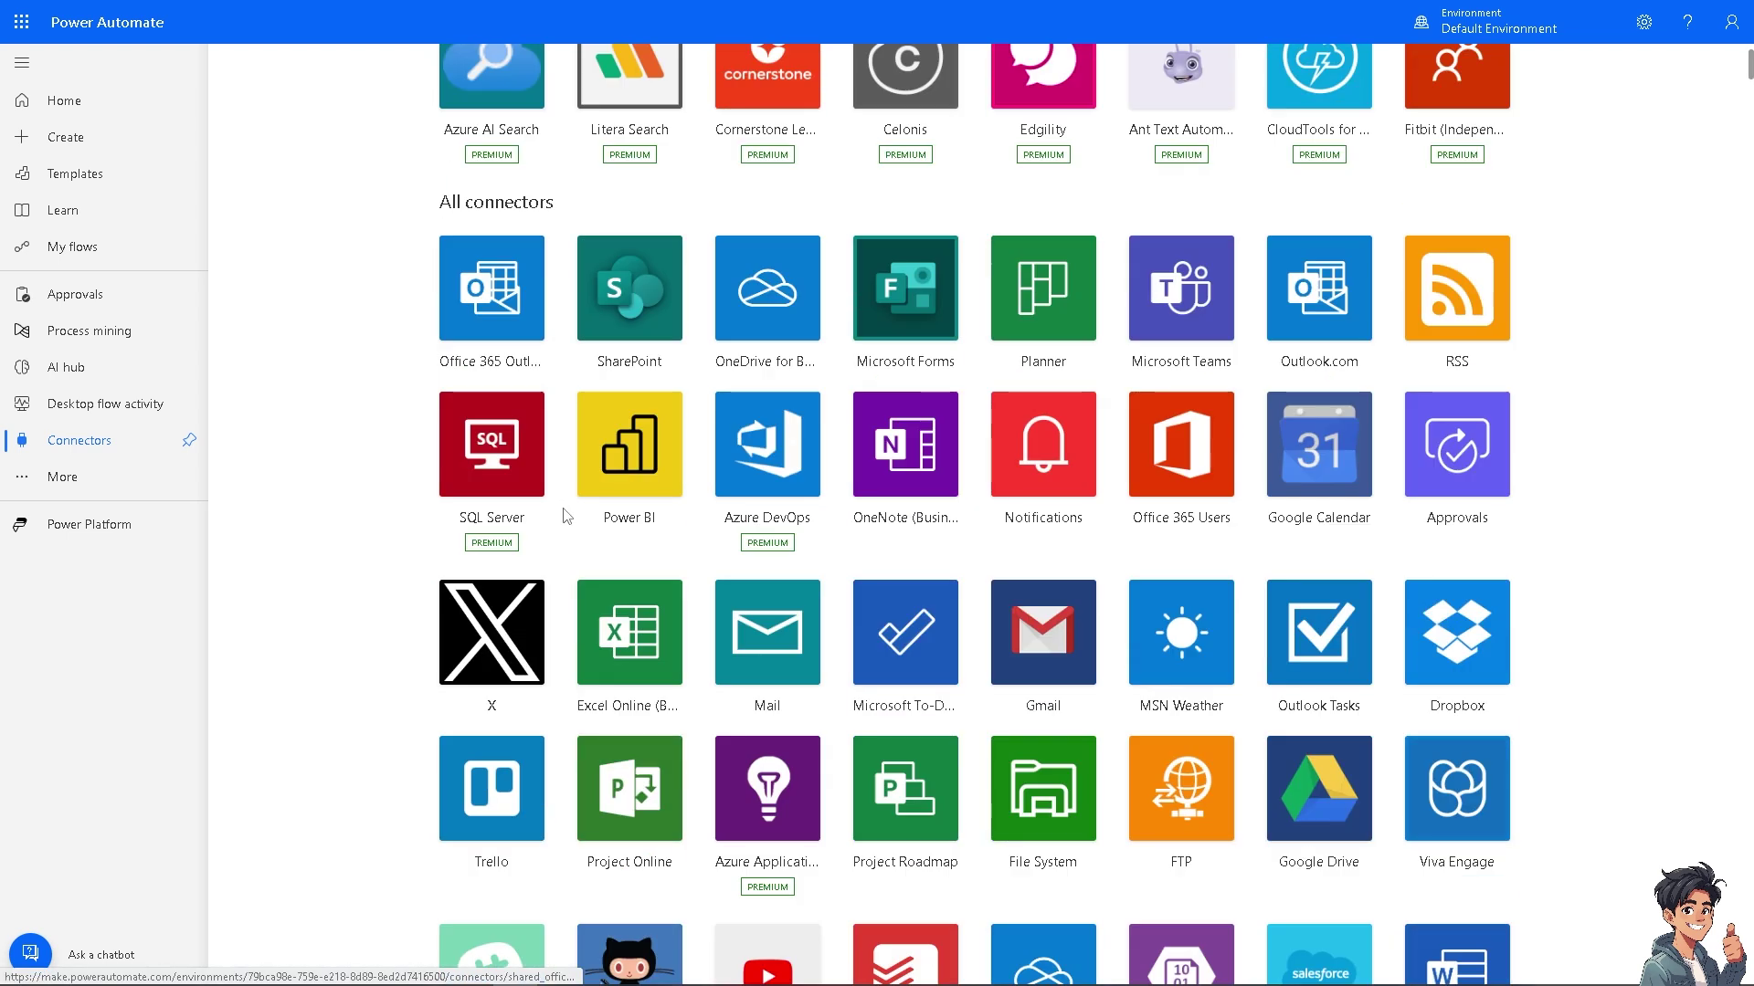
pyautogui.scroll(-3, 566, 516)
pyautogui.scroll(5, 429, 411)
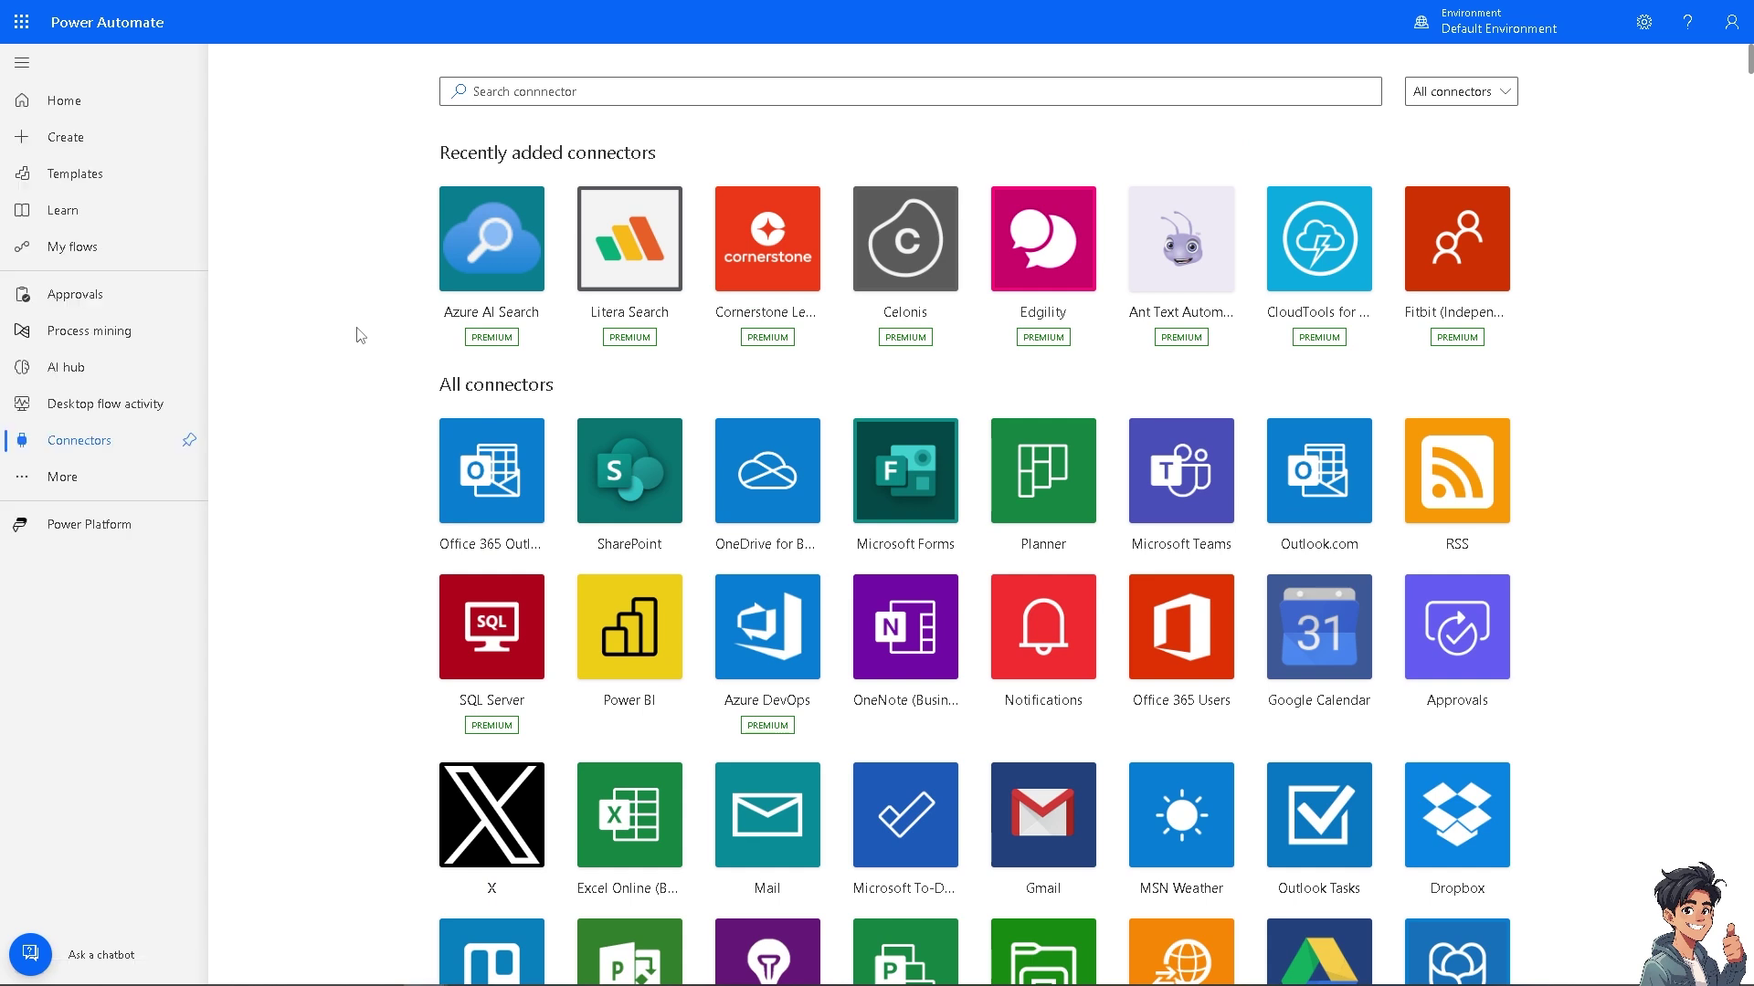
pyautogui.hotkey('ctrl', 'f')
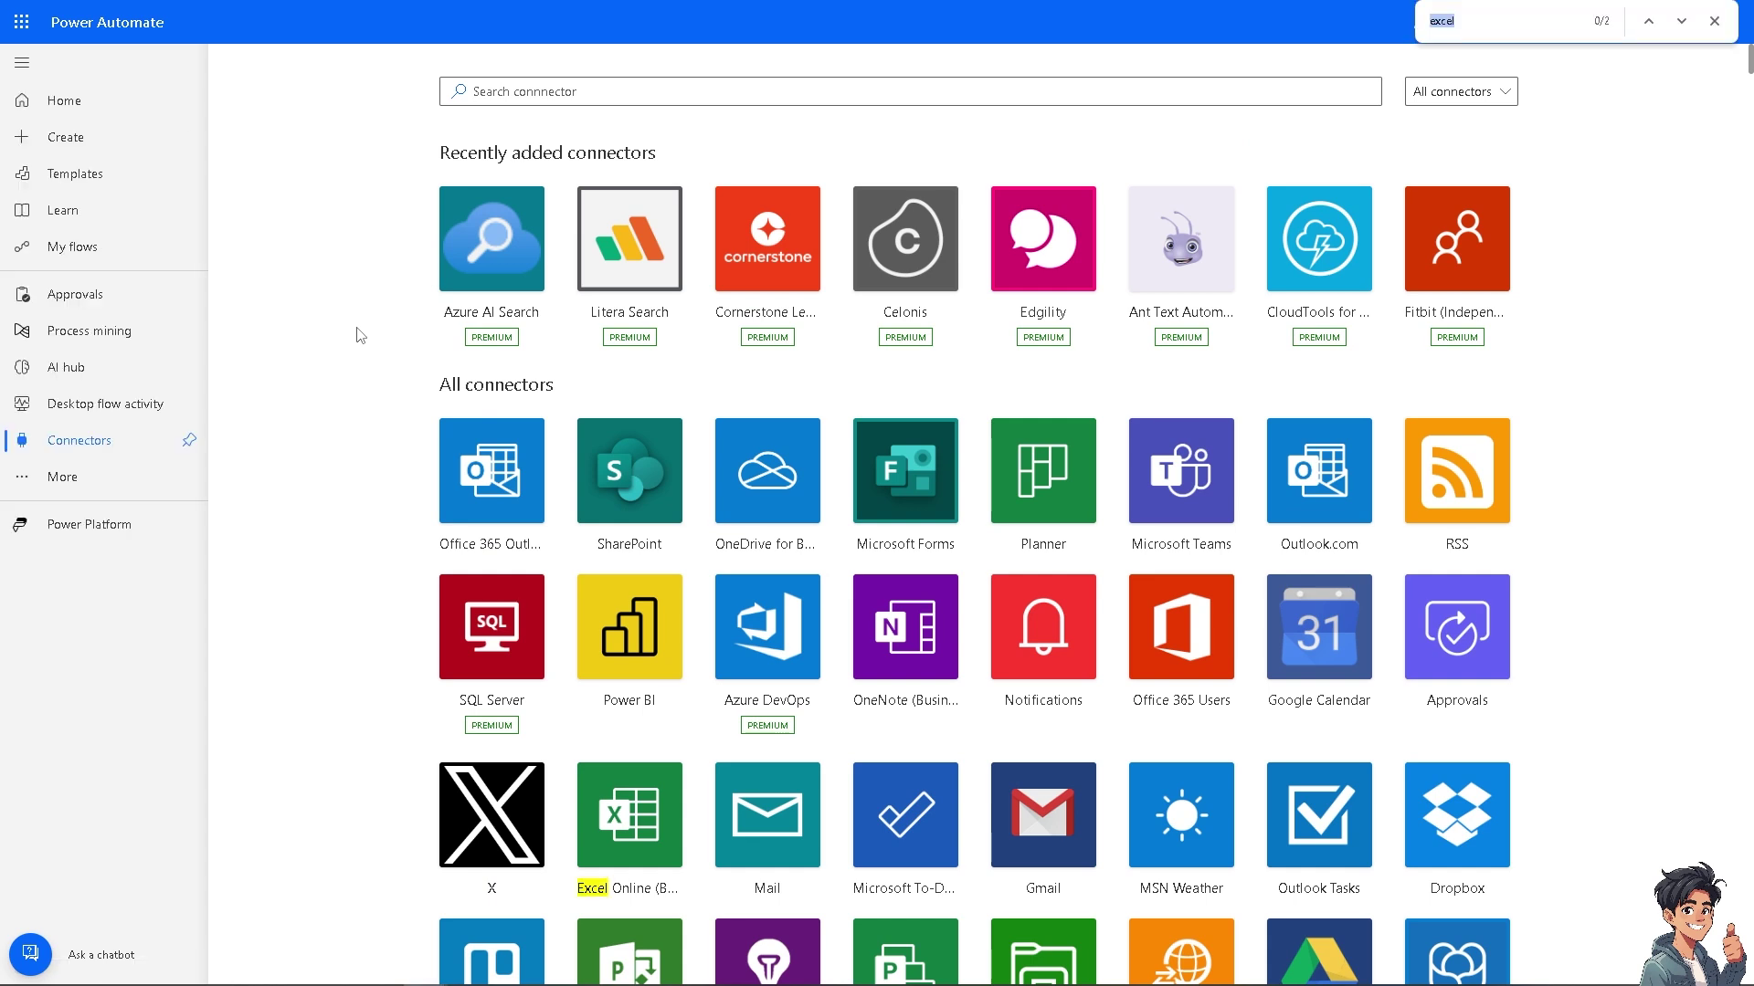
pyautogui.press('Return')
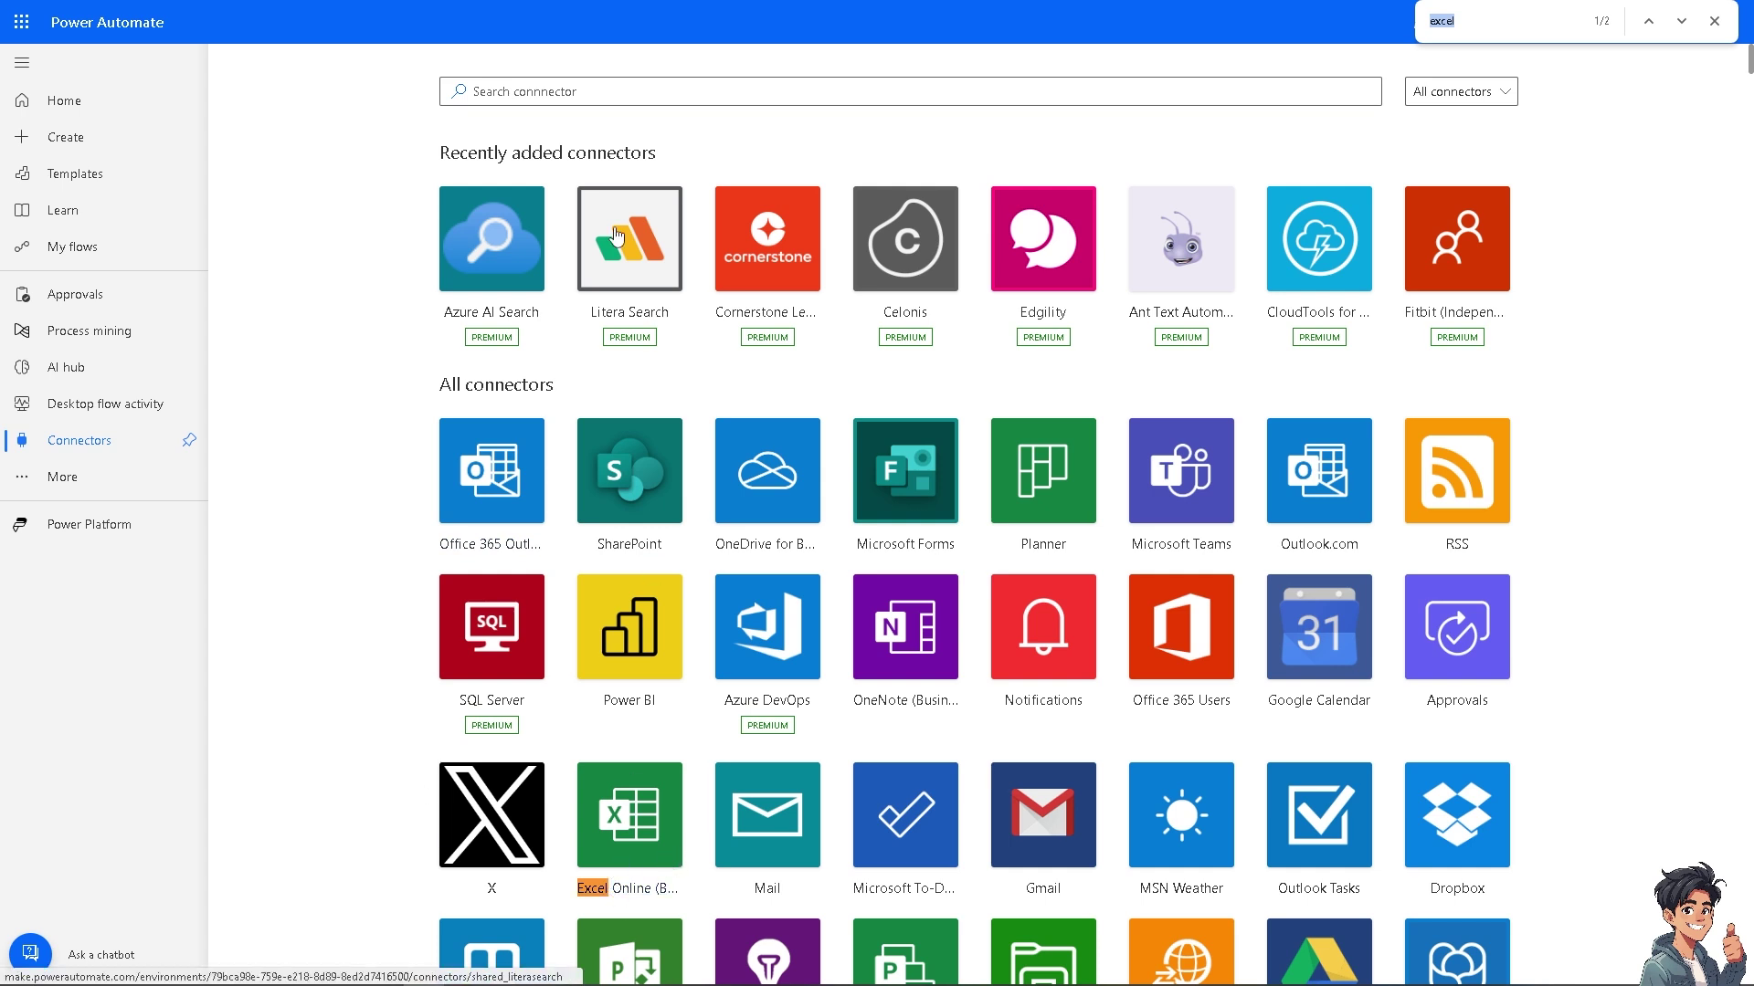
# Step: Search connectors for 'miro', clear the search, and open Excel Online (Business)
pyautogui.click(574, 88)
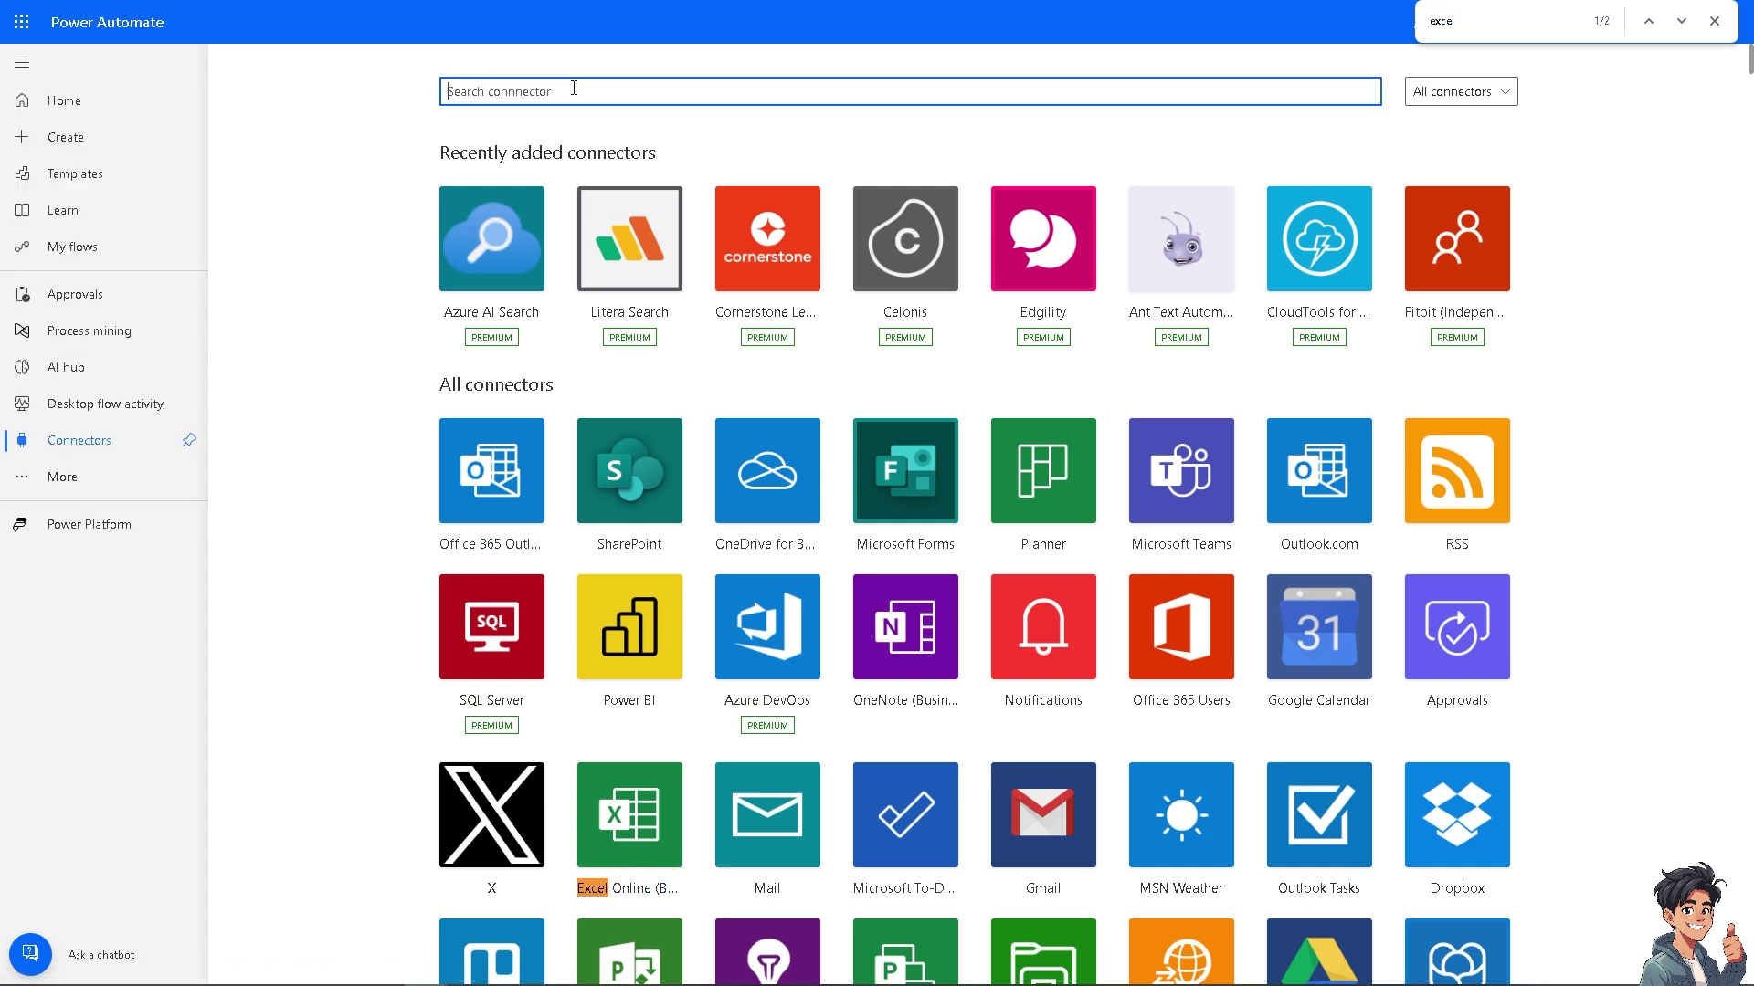
pyautogui.write('miro')
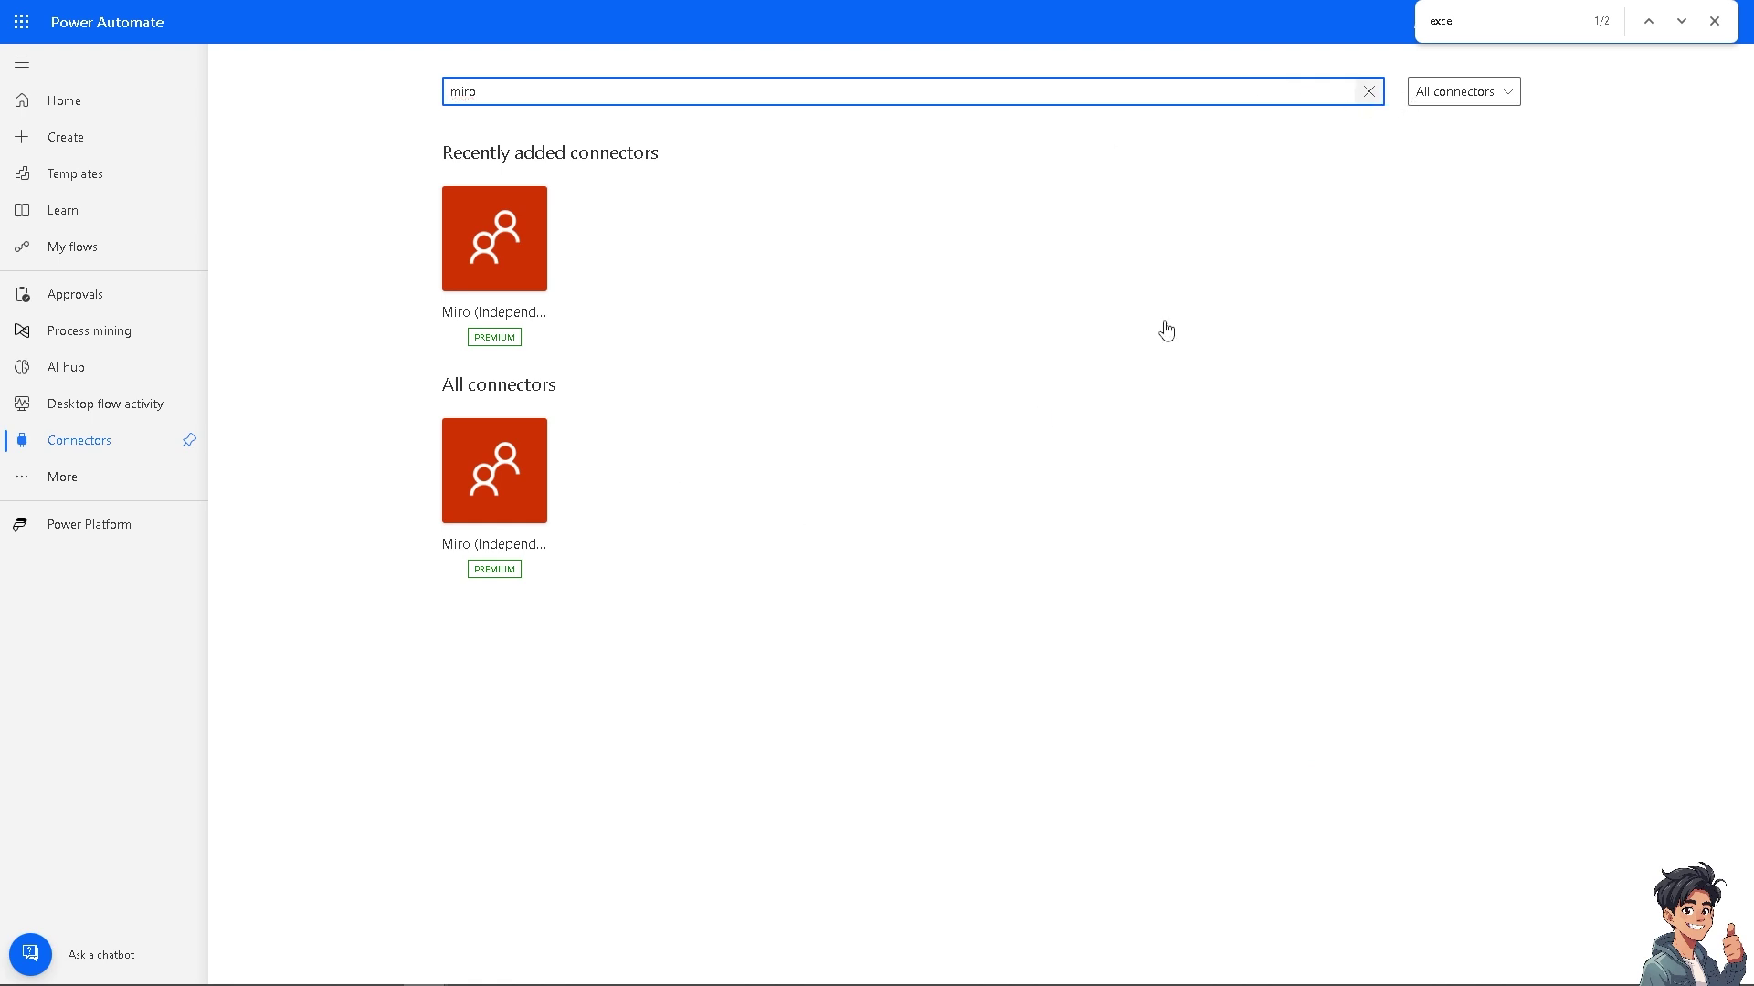
pyautogui.press('BackSpace')
pyautogui.press('BackSpace')
pyautogui.press('BackSpace')
pyautogui.press('BackSpace')
pyautogui.click(628, 877)
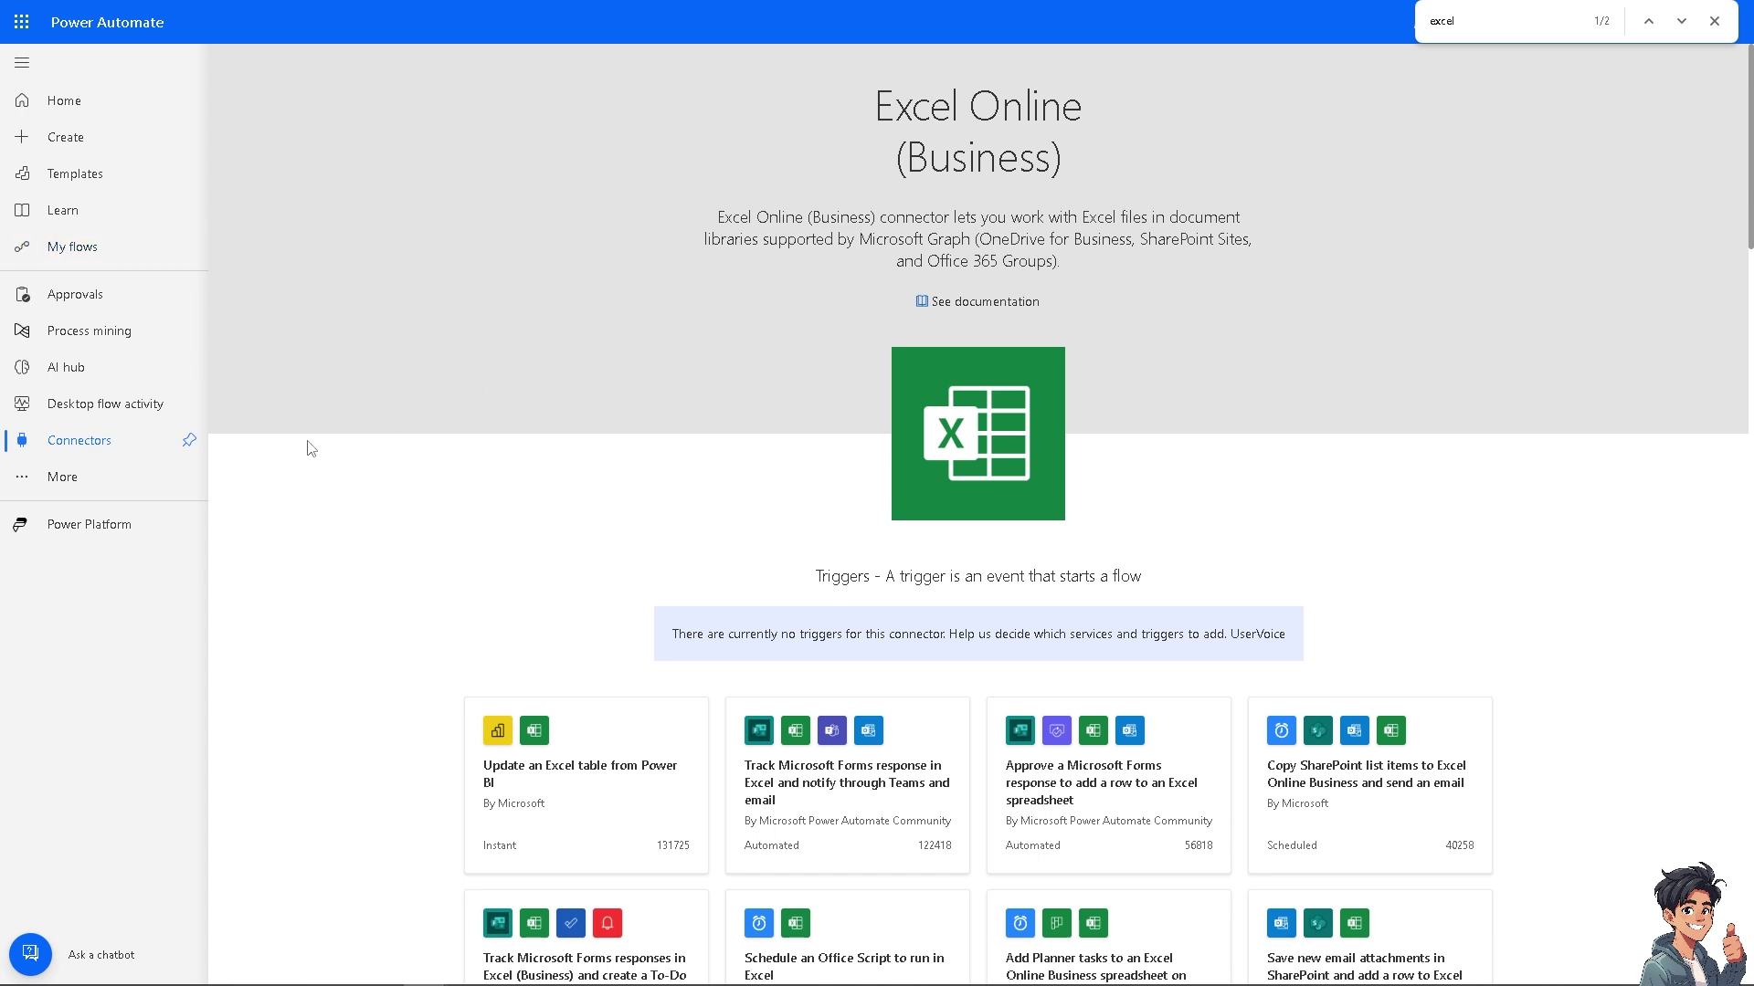
# Step: Locate the Miro (Independent Publisher) tile in the connector grid and open it
pyautogui.scroll(-1, 704, 508)
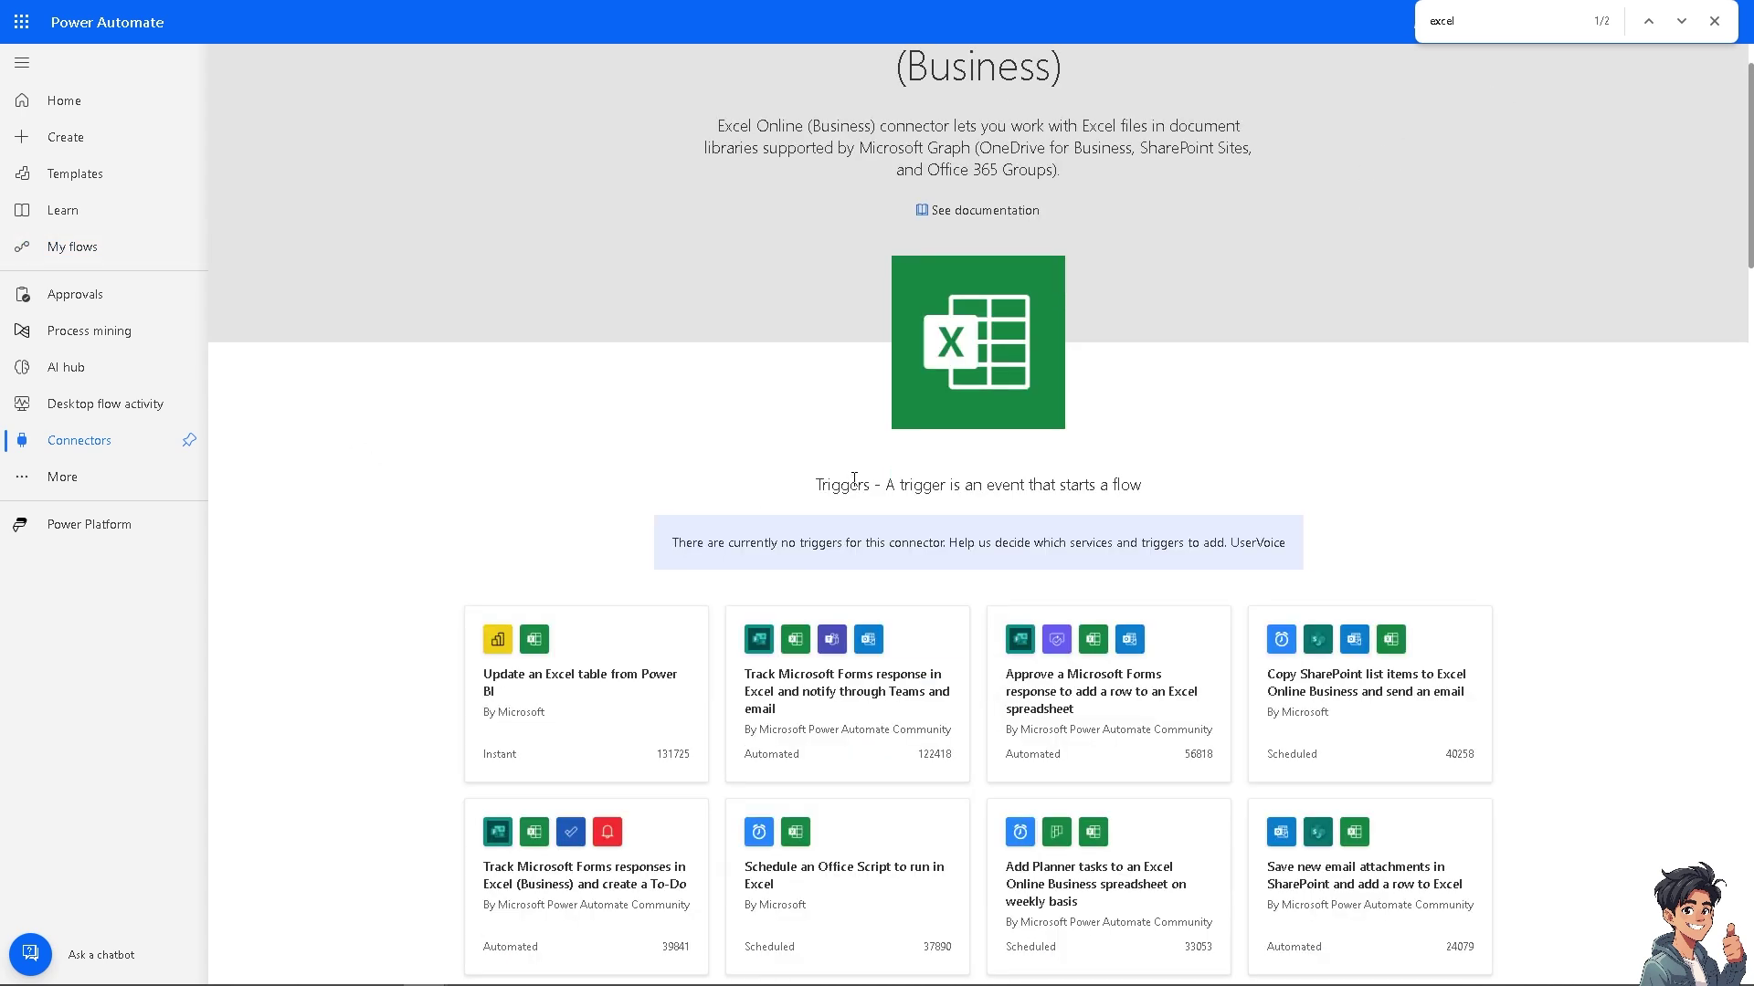
pyautogui.scroll(1, 945, 415)
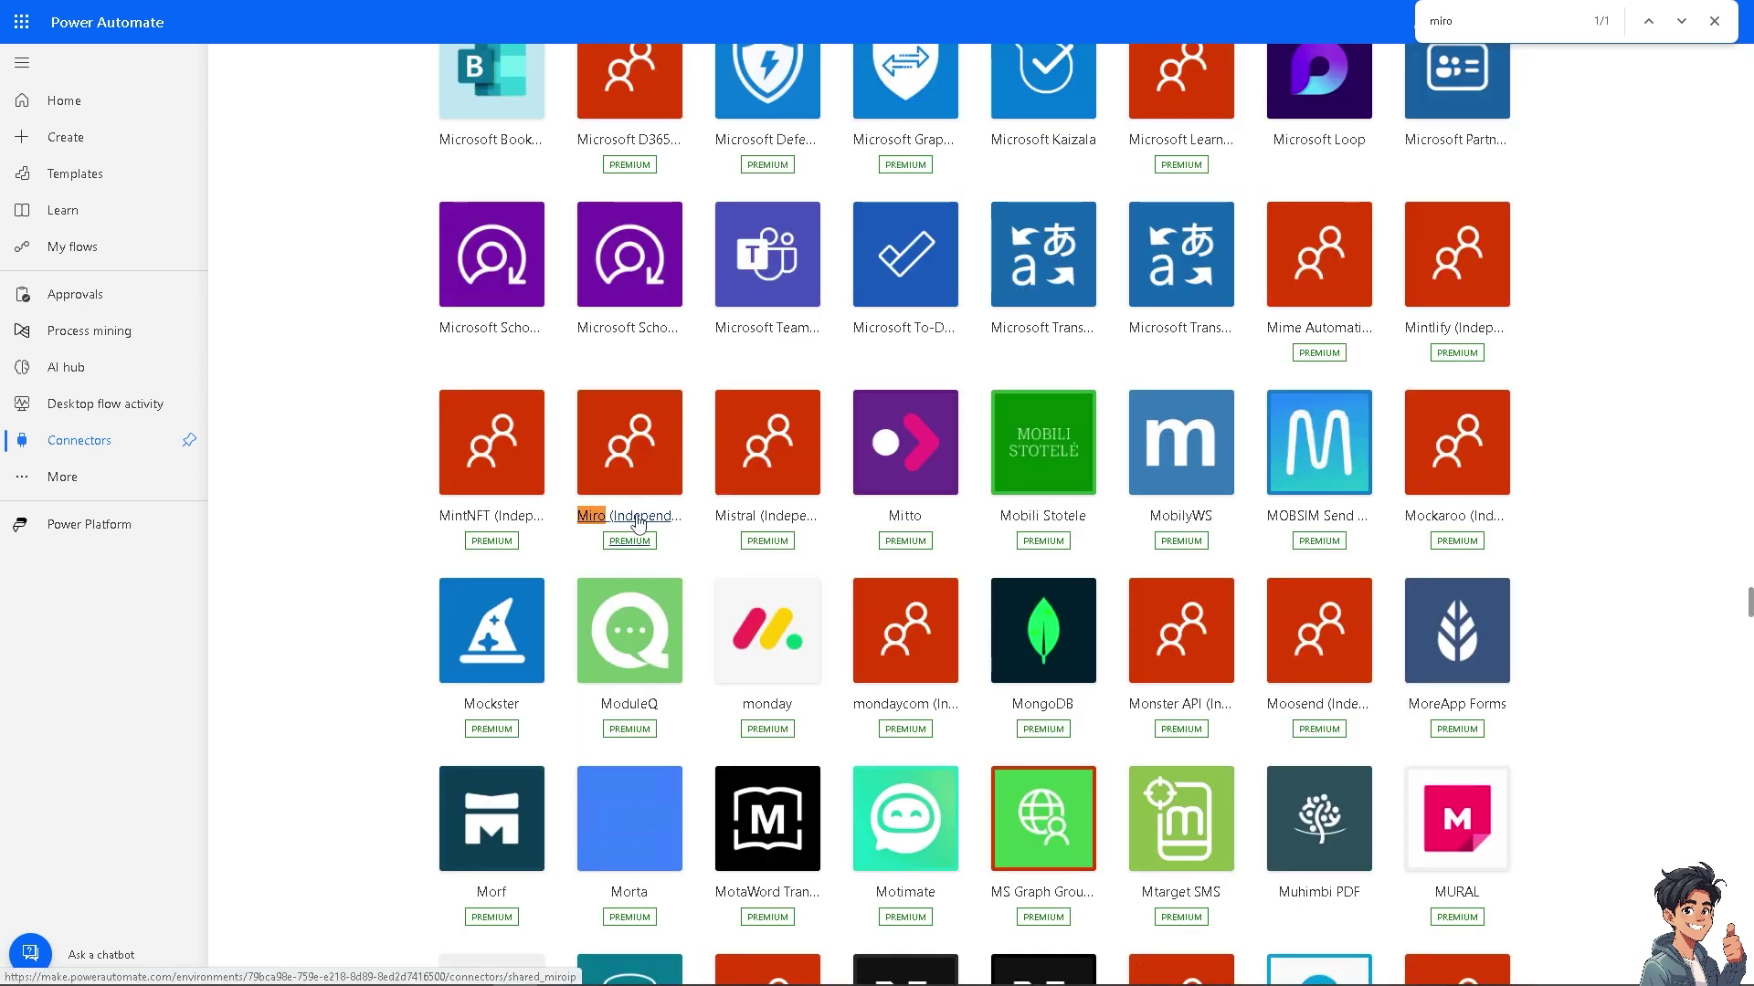
pyautogui.click(638, 523)
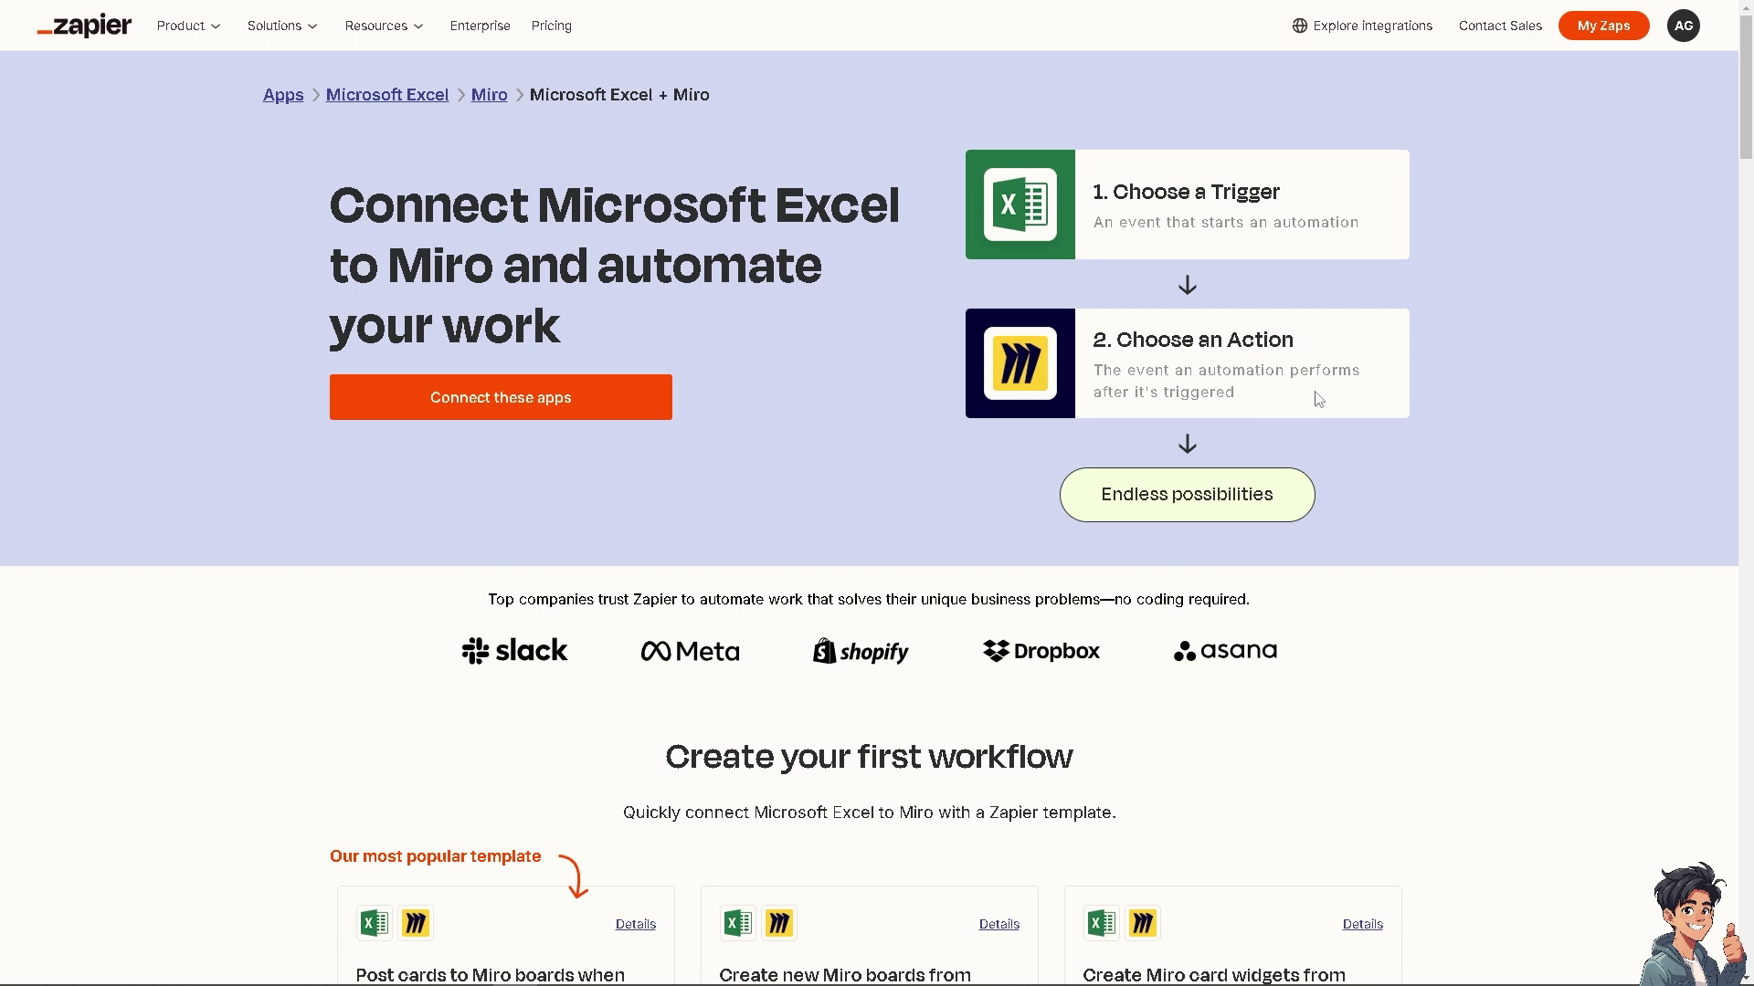
# Step: Begin an Excel-to-Miro zap with the New Row Excel trigger and continue to account connection
pyautogui.click(559, 417)
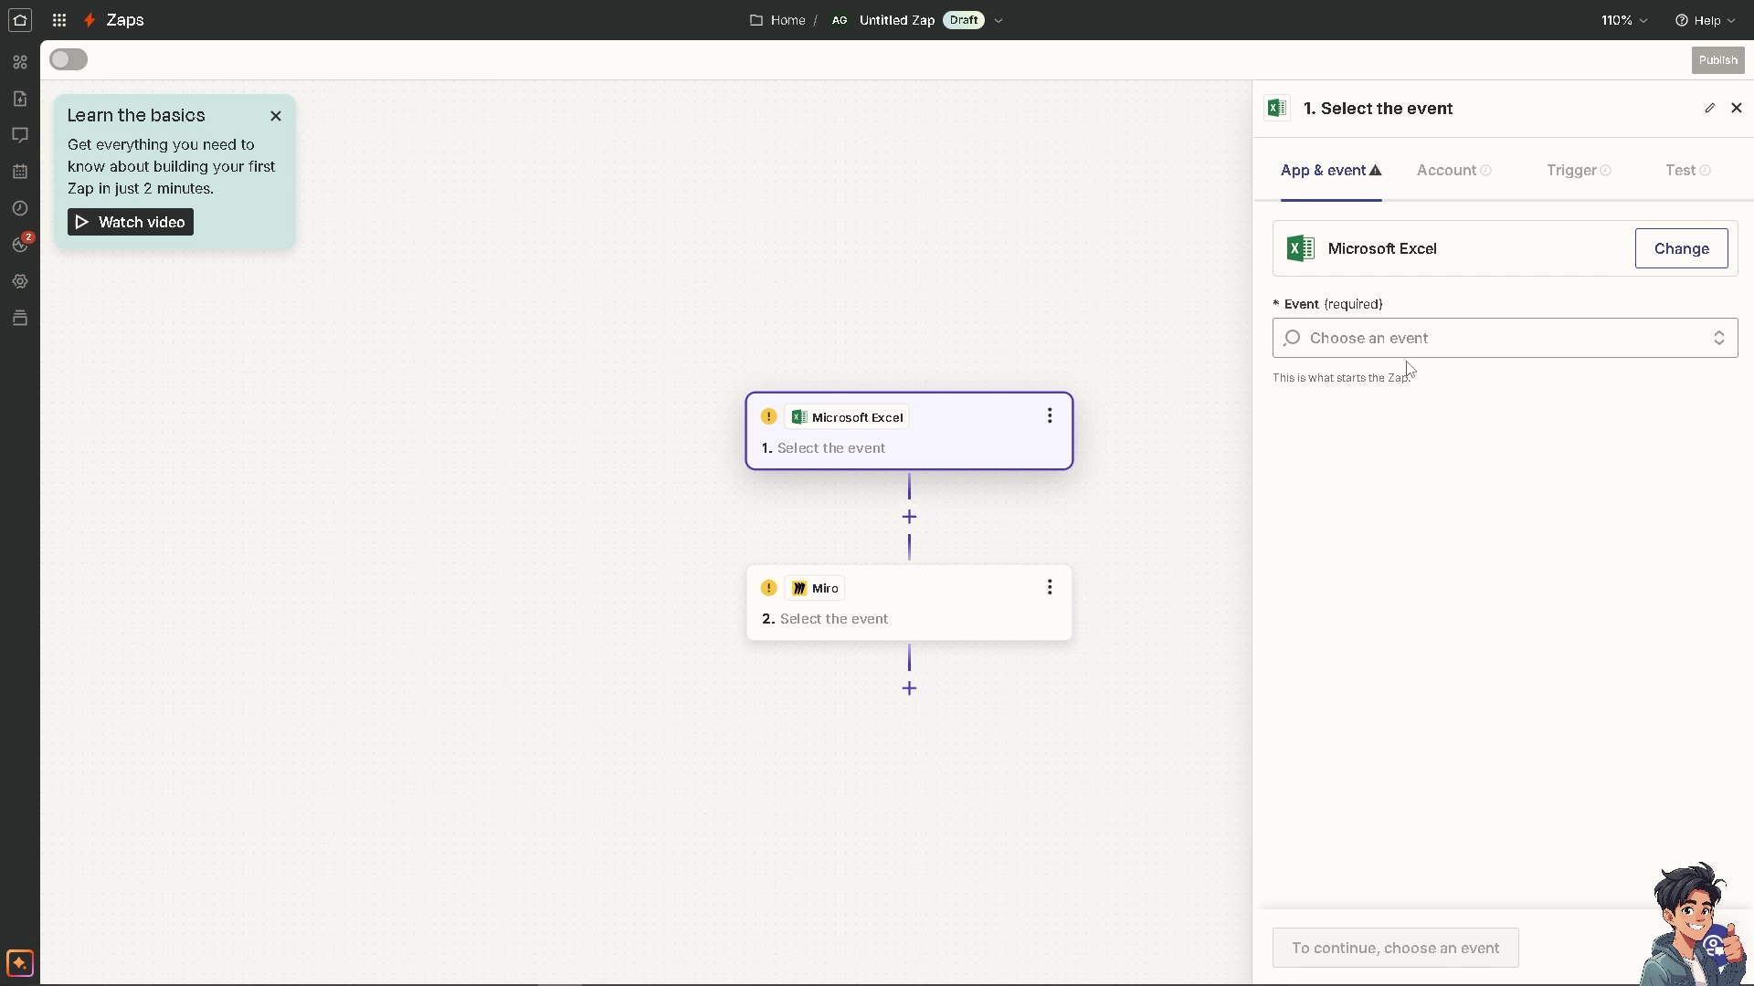
pyautogui.click(1414, 348)
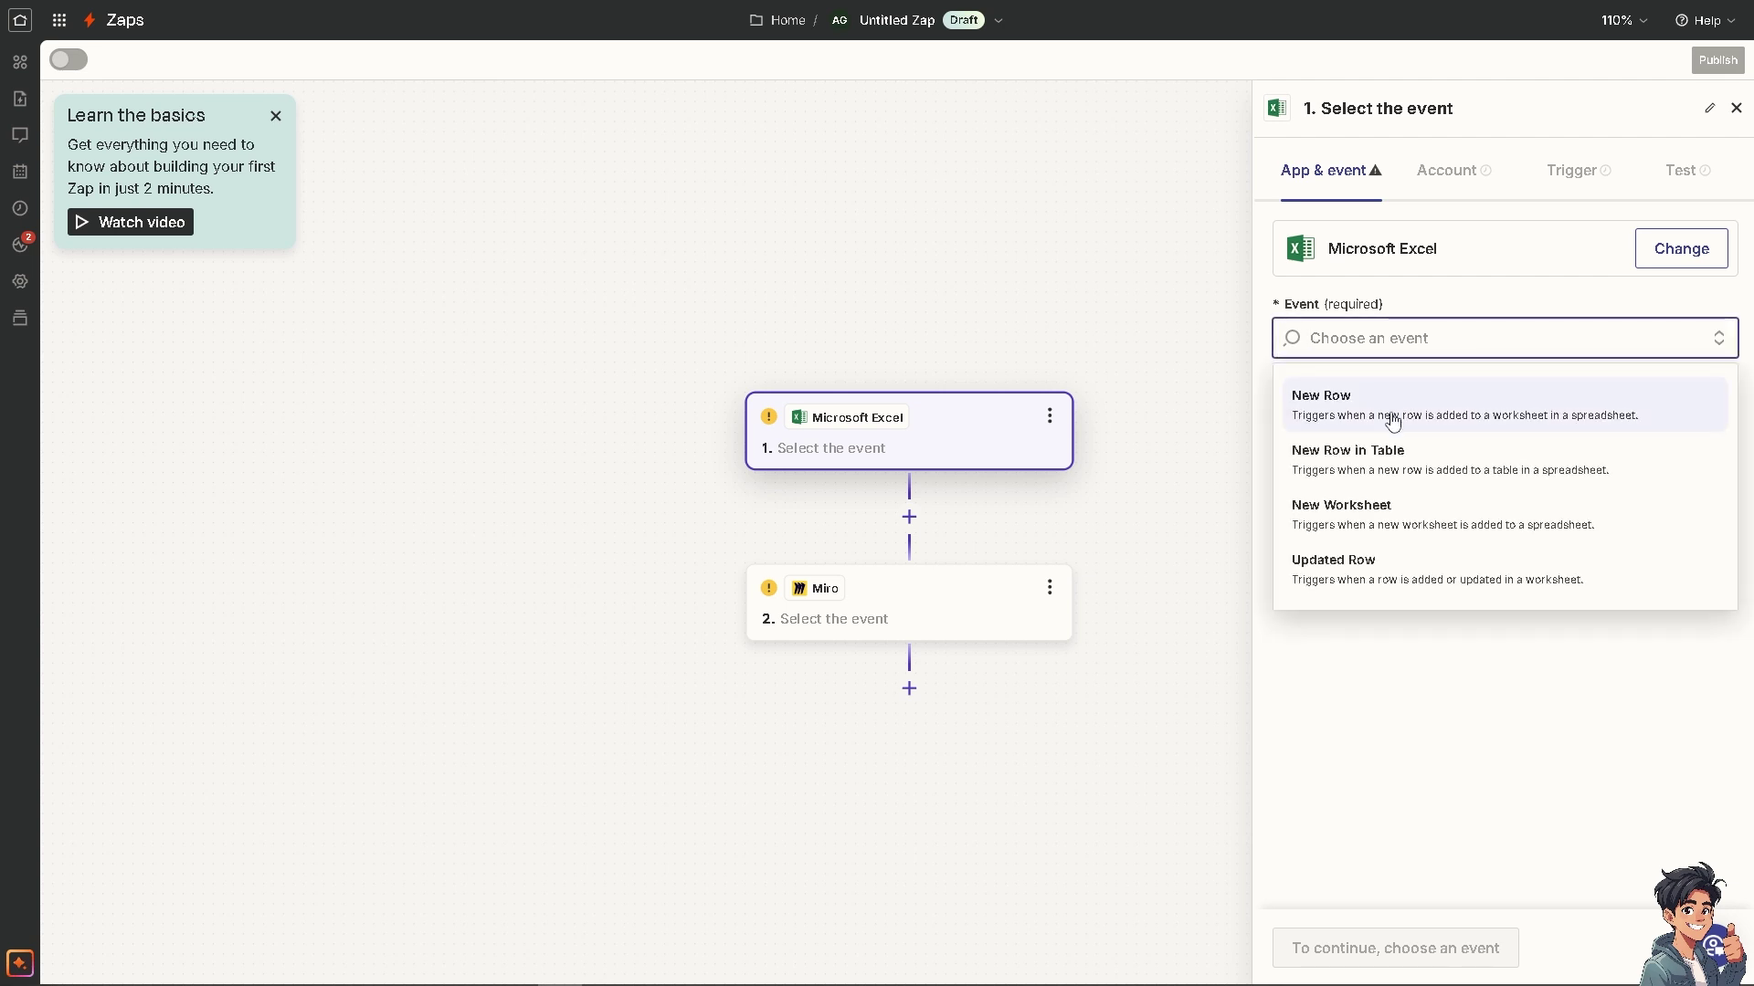
pyautogui.click(1435, 428)
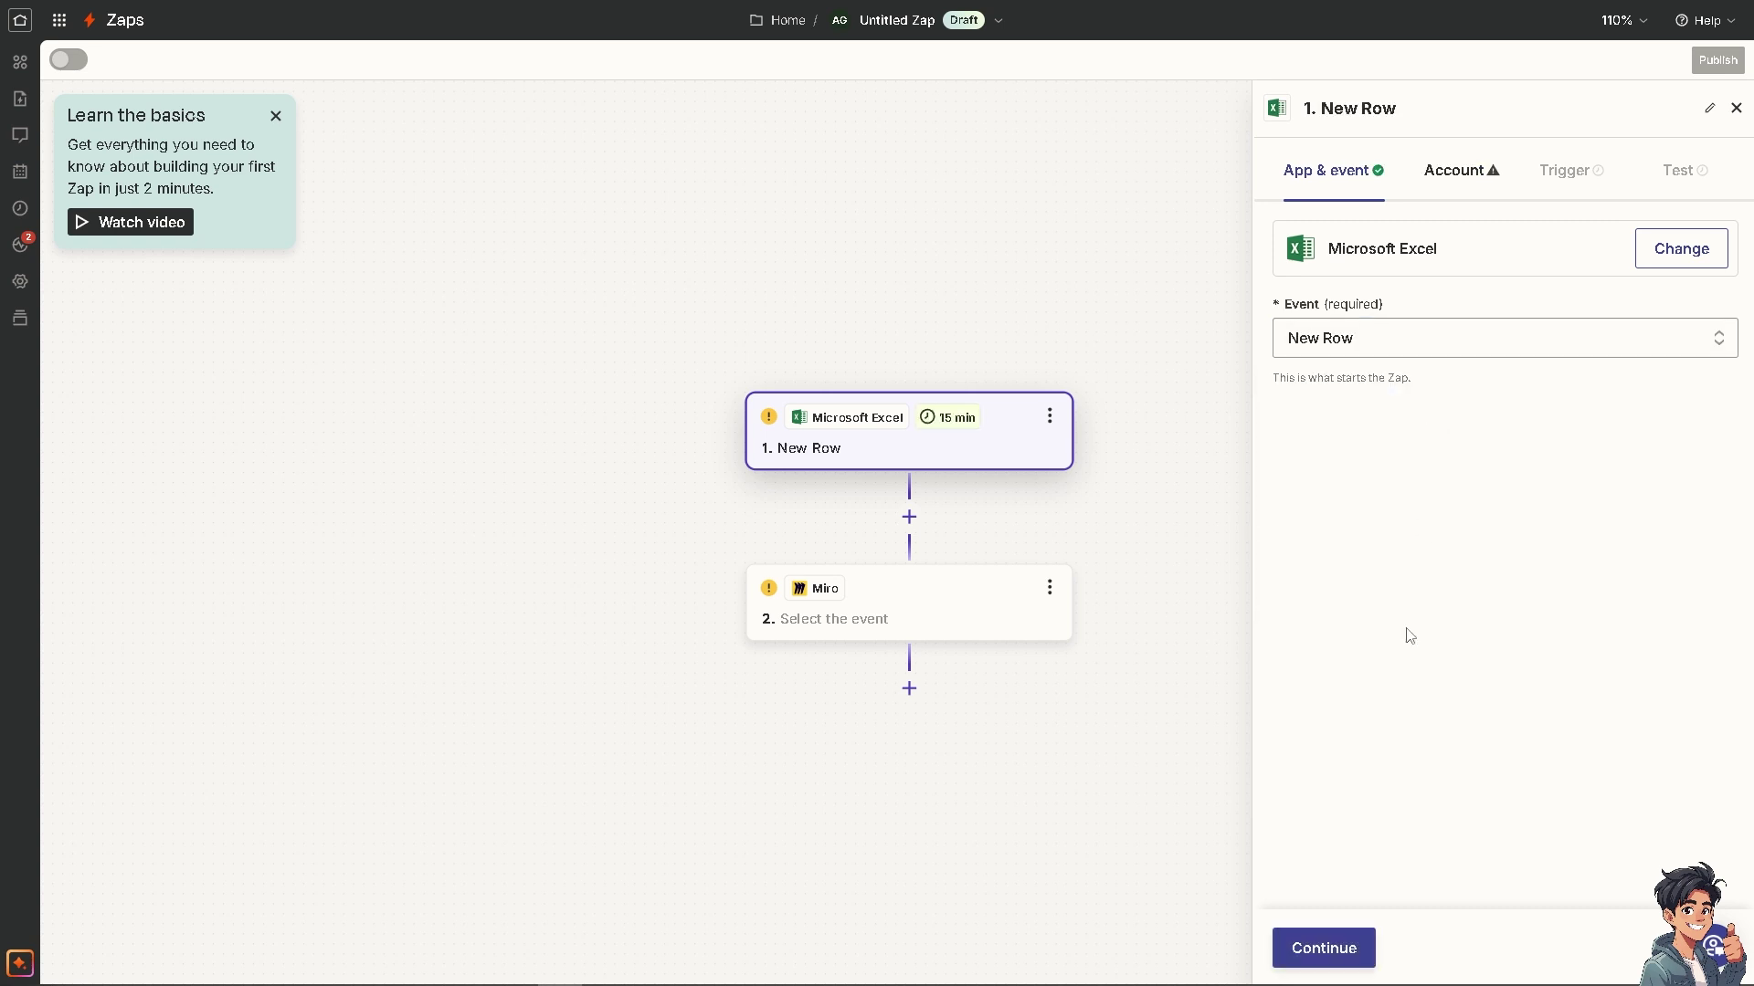
pyautogui.click(1347, 950)
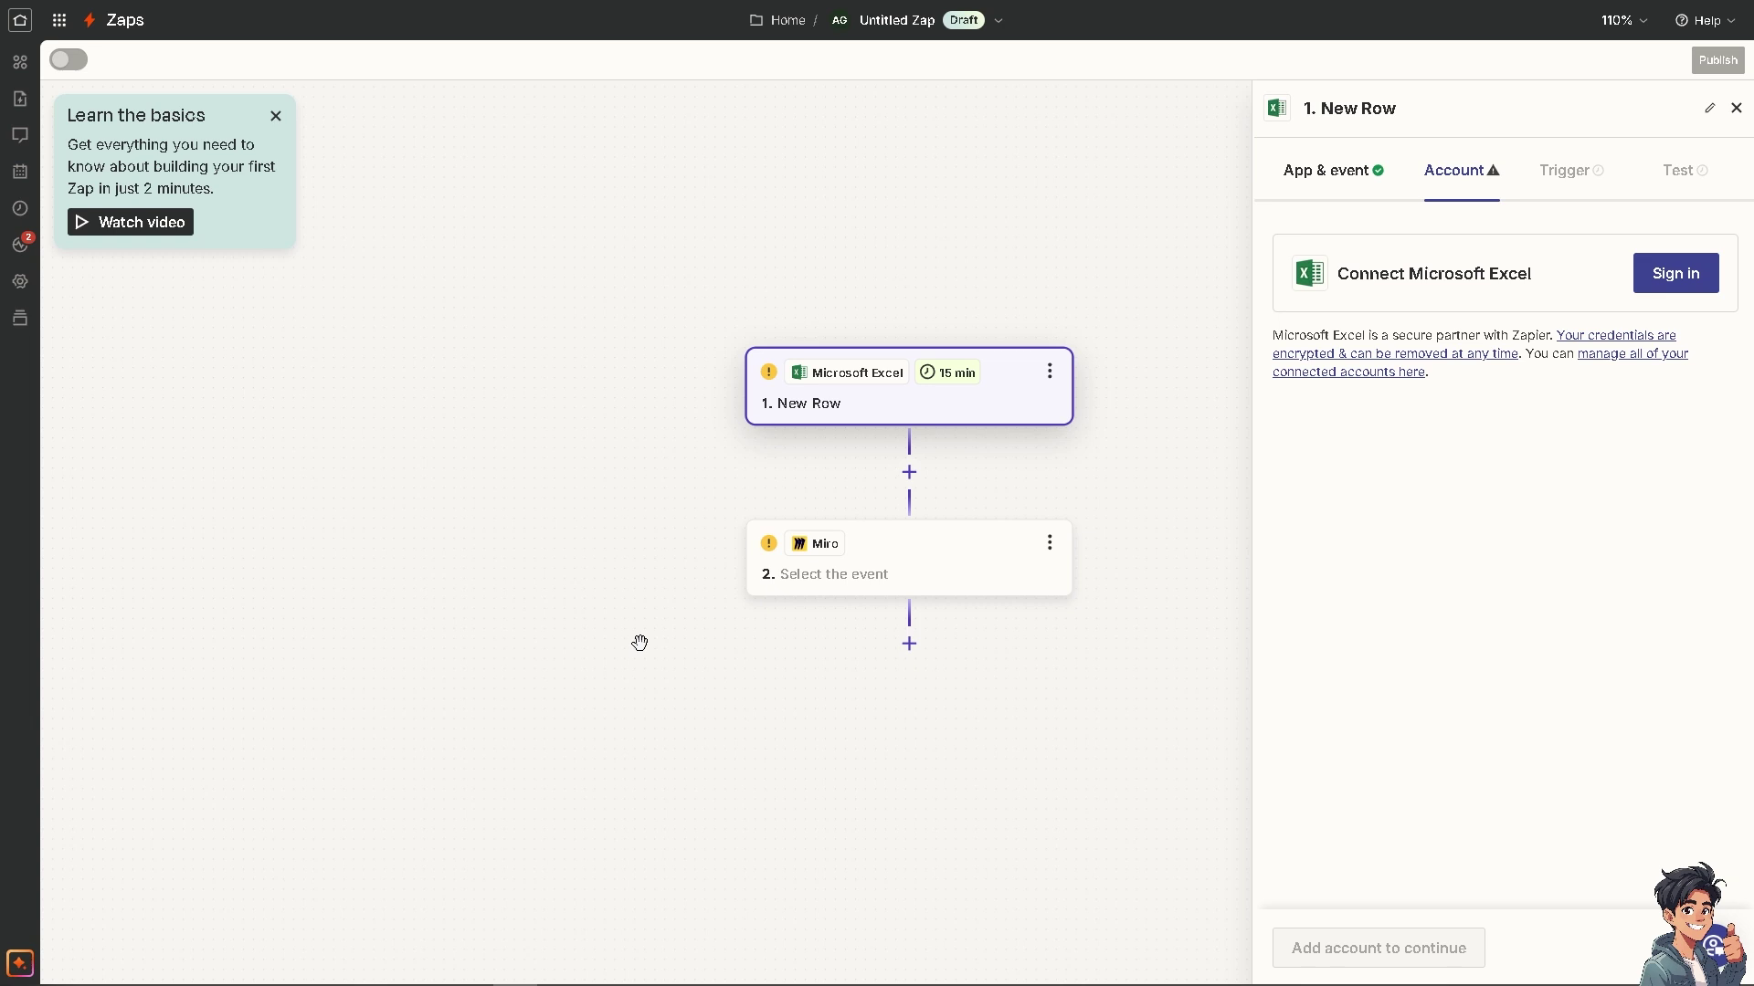
pyautogui.scroll(-1, 639, 642)
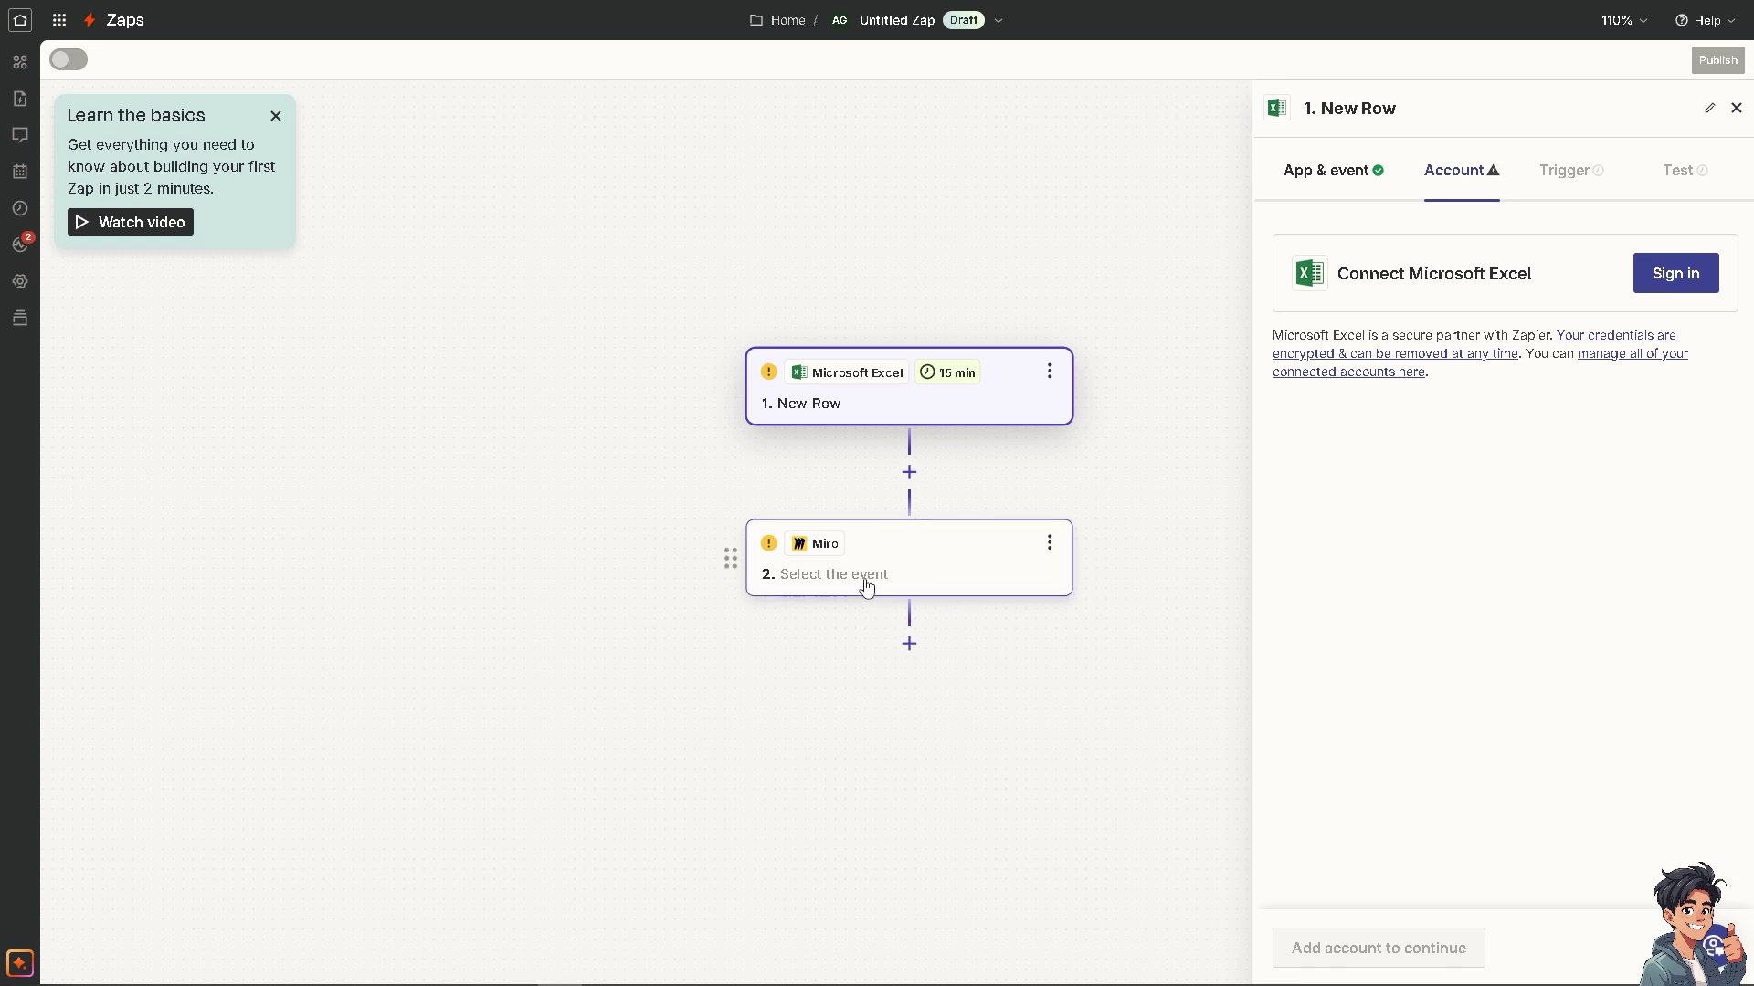
# Step: Set the draft zap's Miro action step event to Copy Board
pyautogui.click(867, 585)
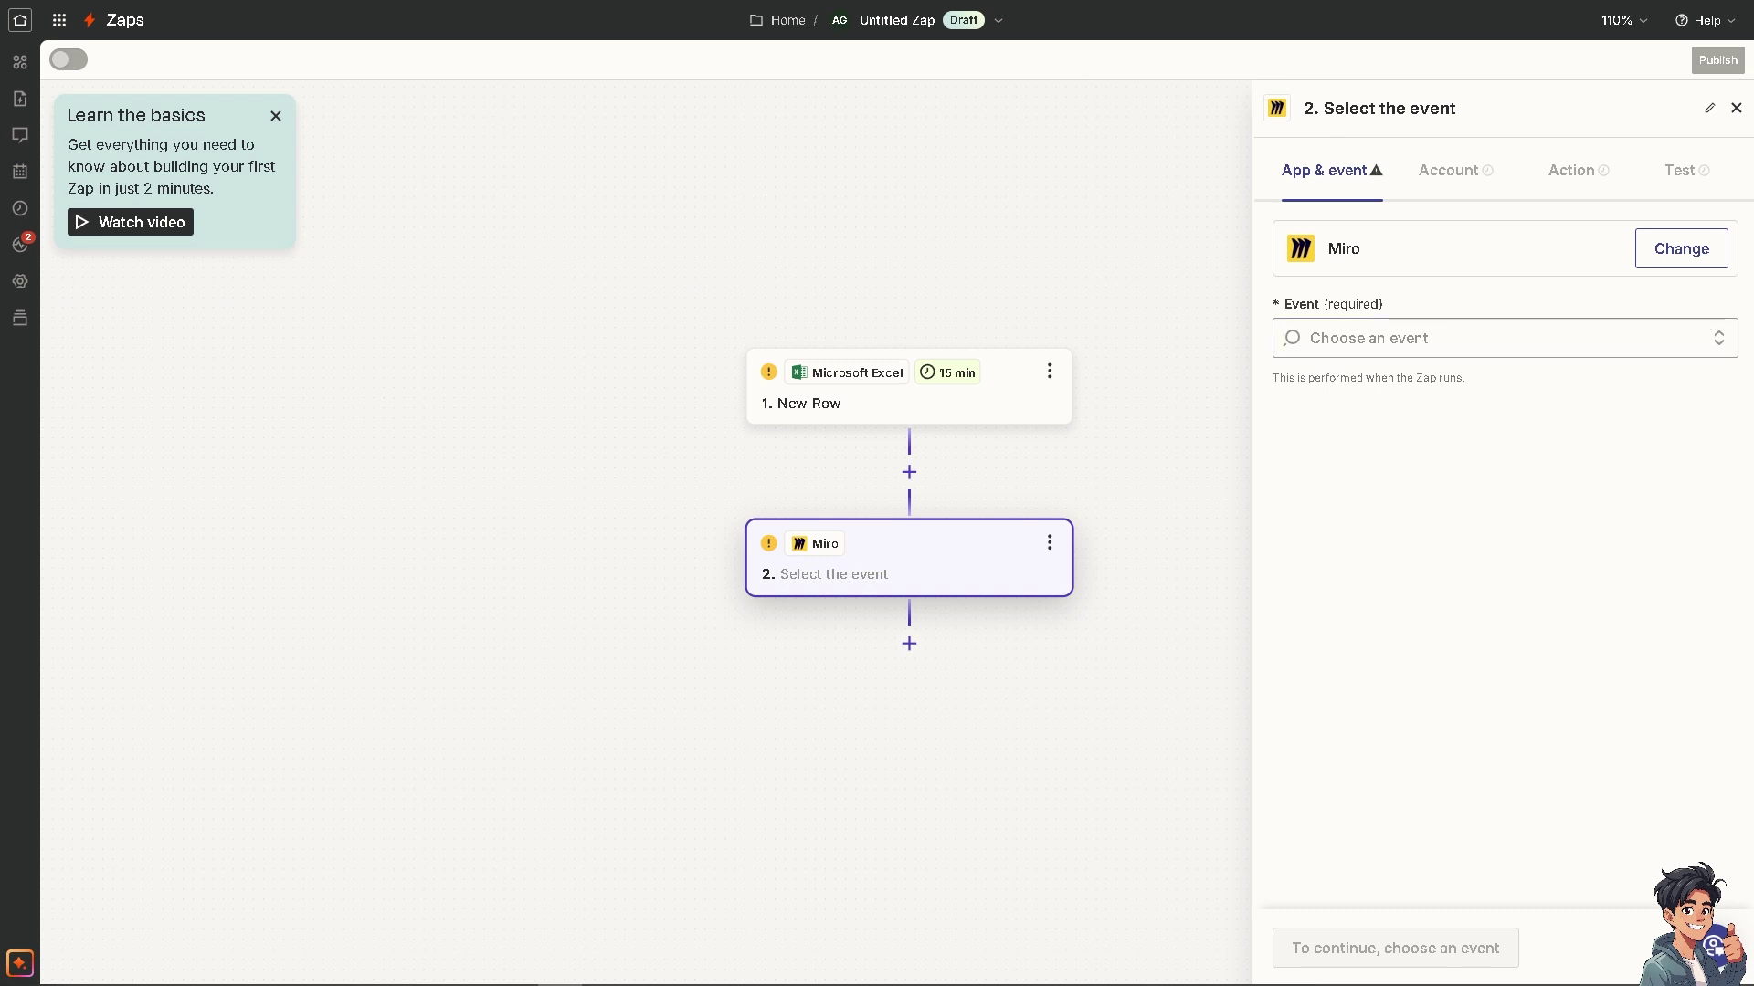
pyautogui.click(1515, 338)
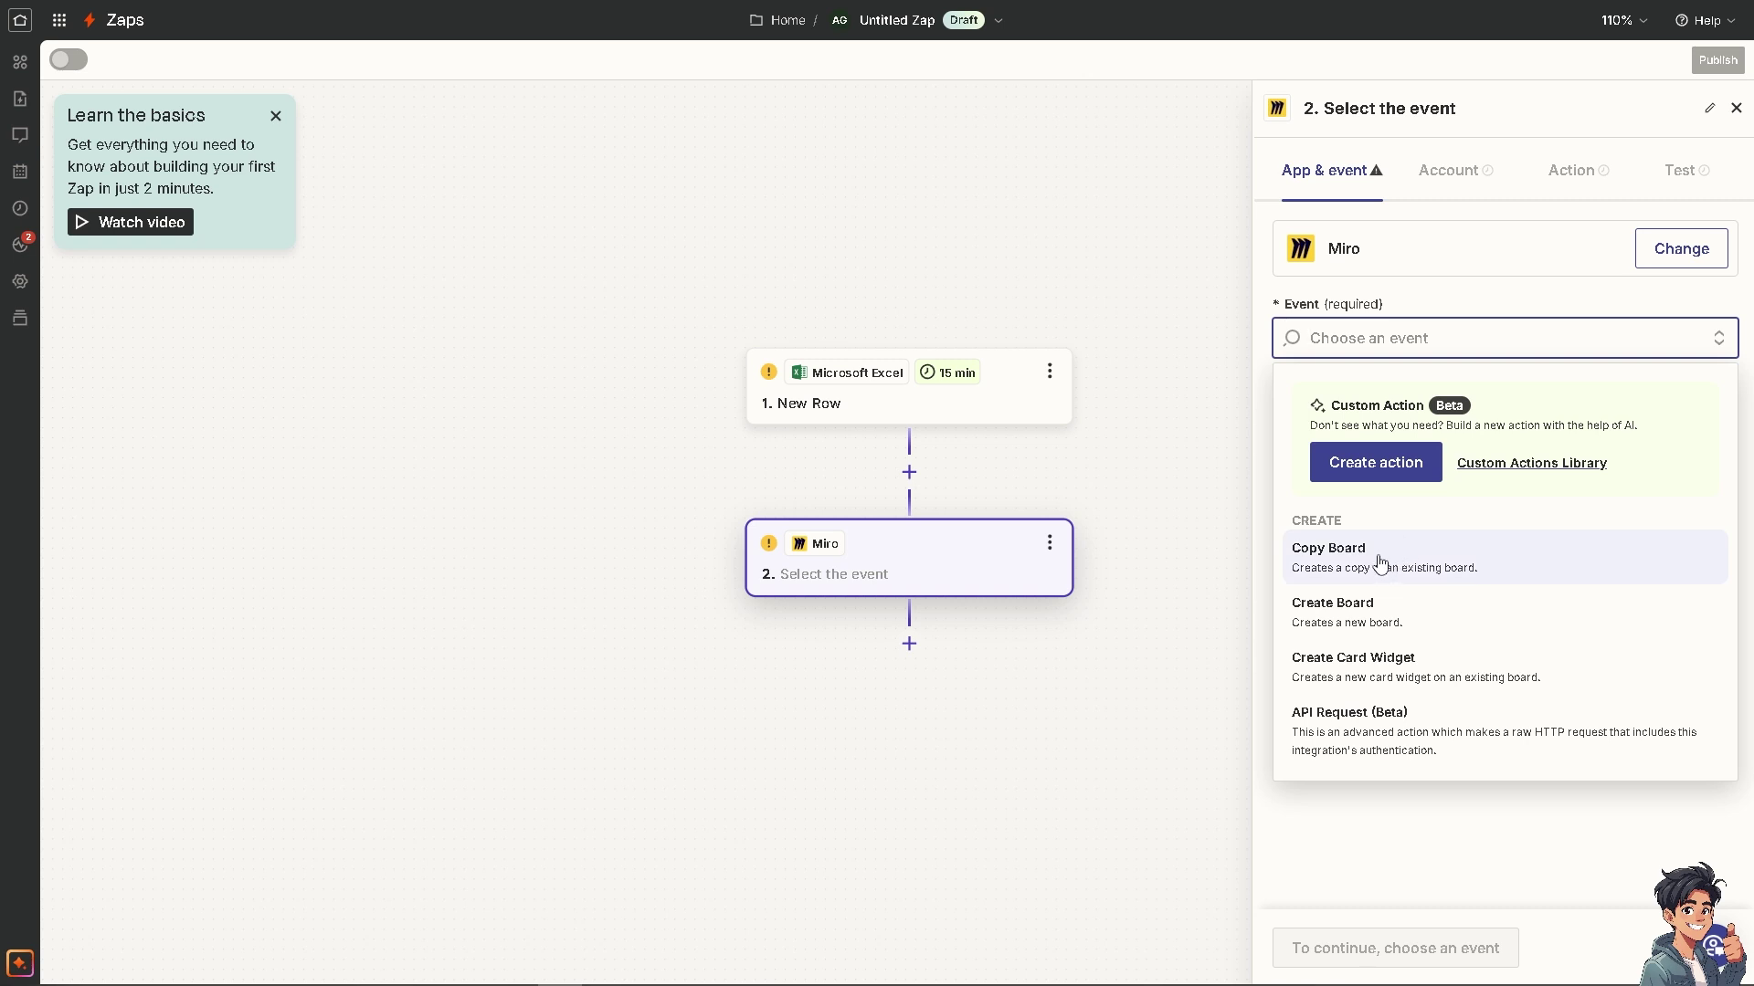
pyautogui.click(1434, 559)
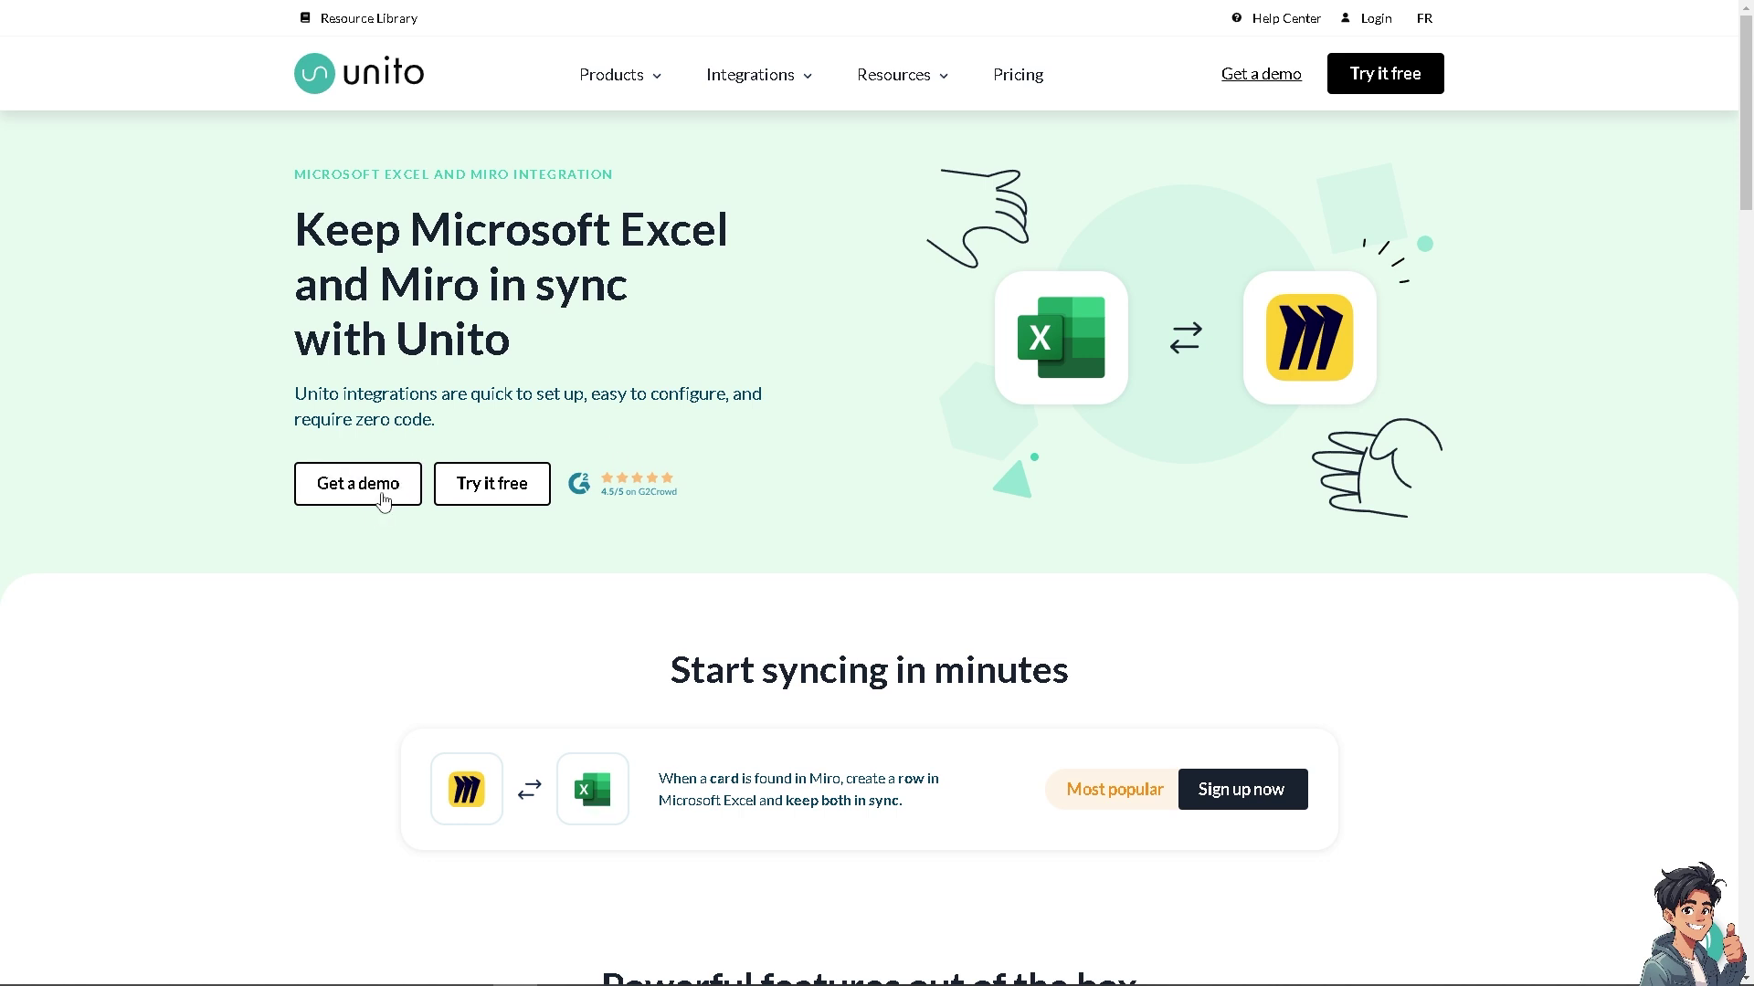
# Step: Open and close Unito's demo booking form, then scroll through the Excel–Miro features and About sections
pyautogui.click(372, 489)
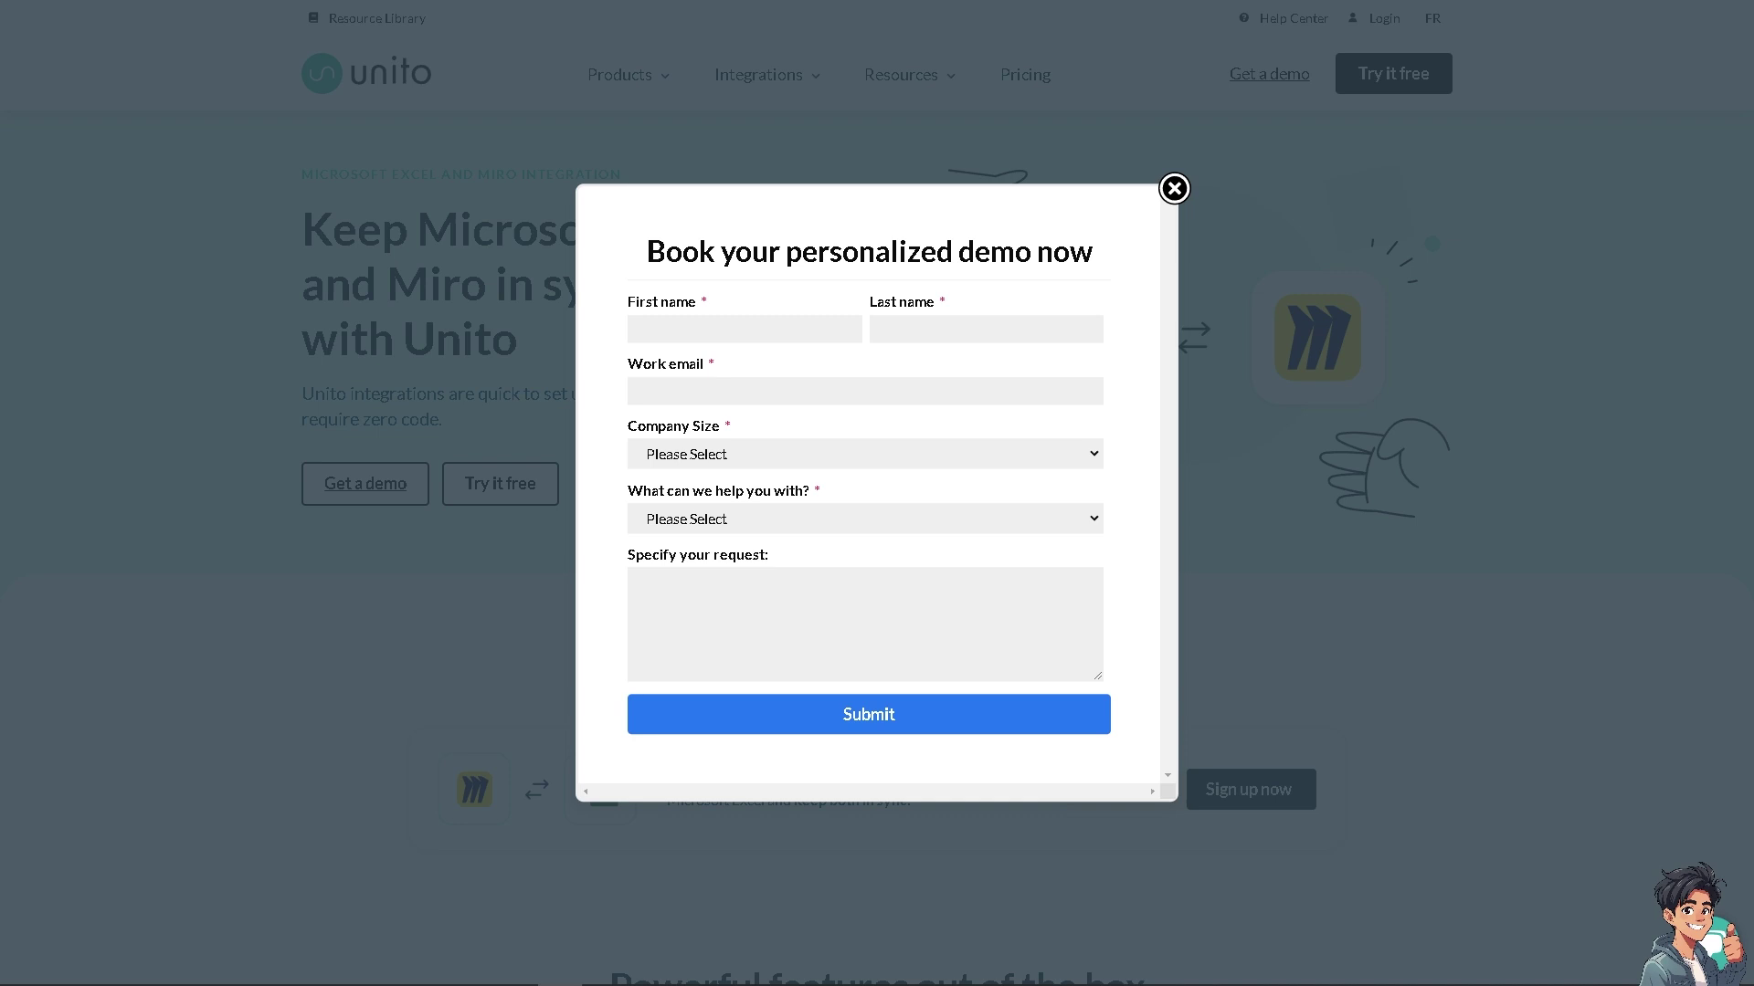
pyautogui.click(1173, 189)
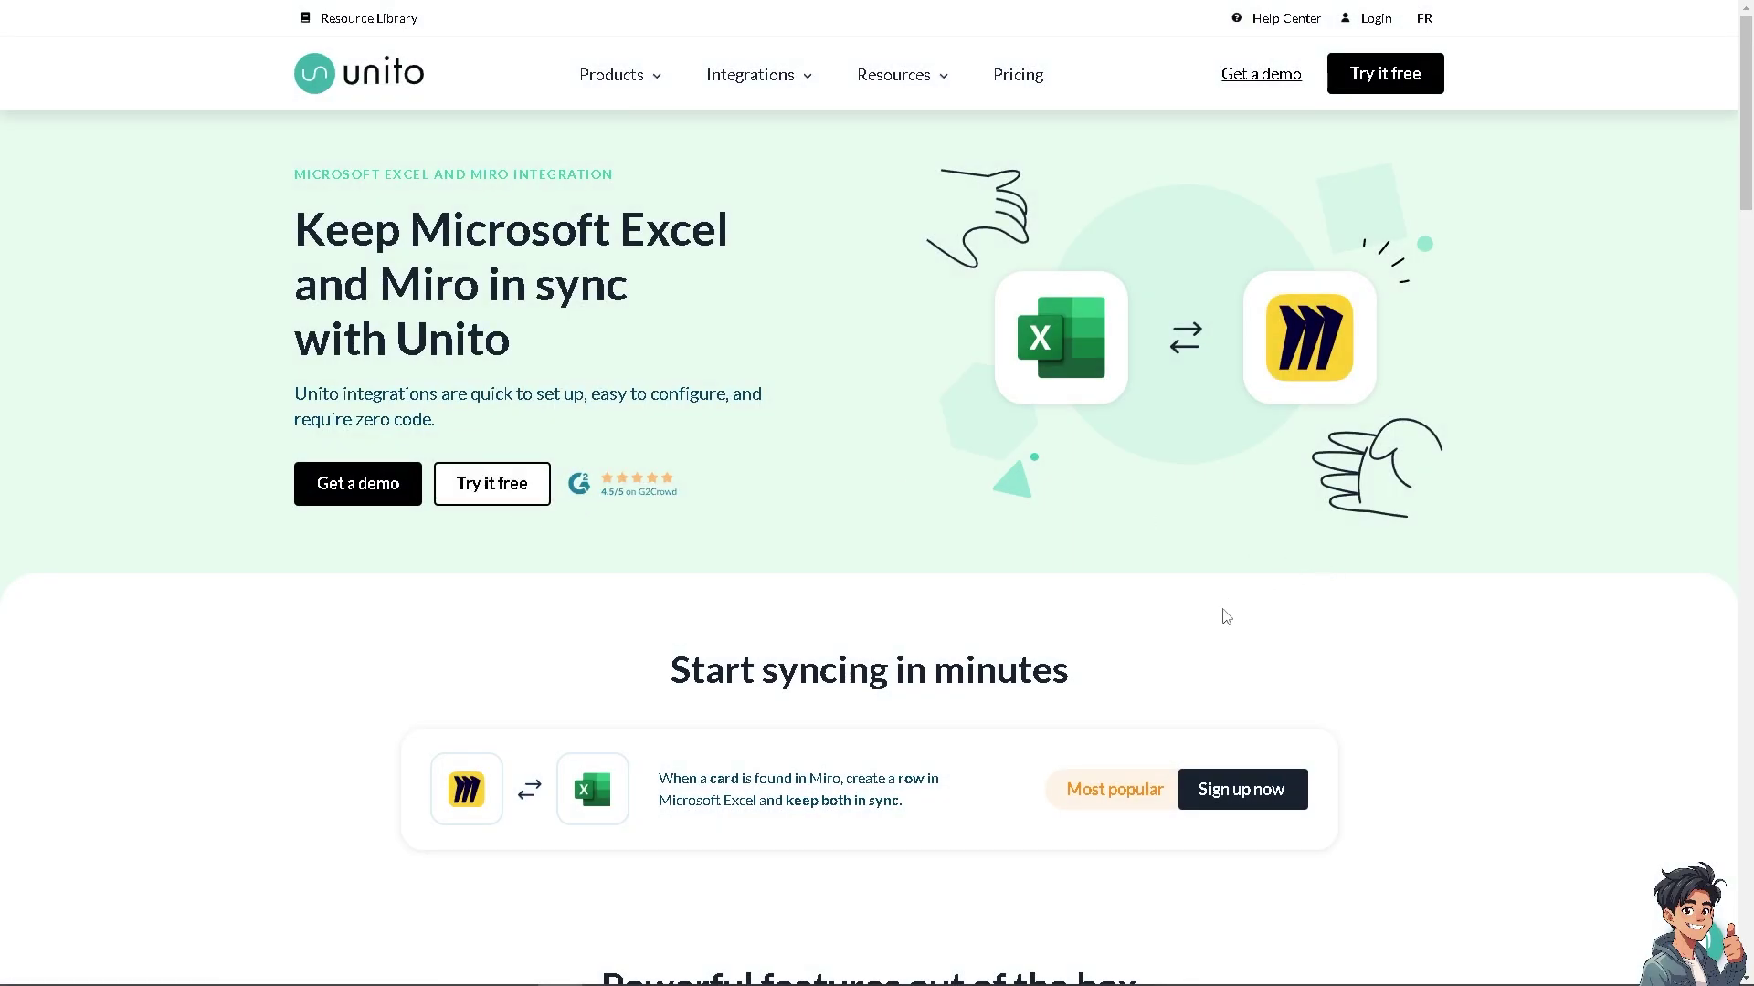
pyautogui.scroll(-1, 1226, 616)
pyautogui.scroll(-2, 732, 608)
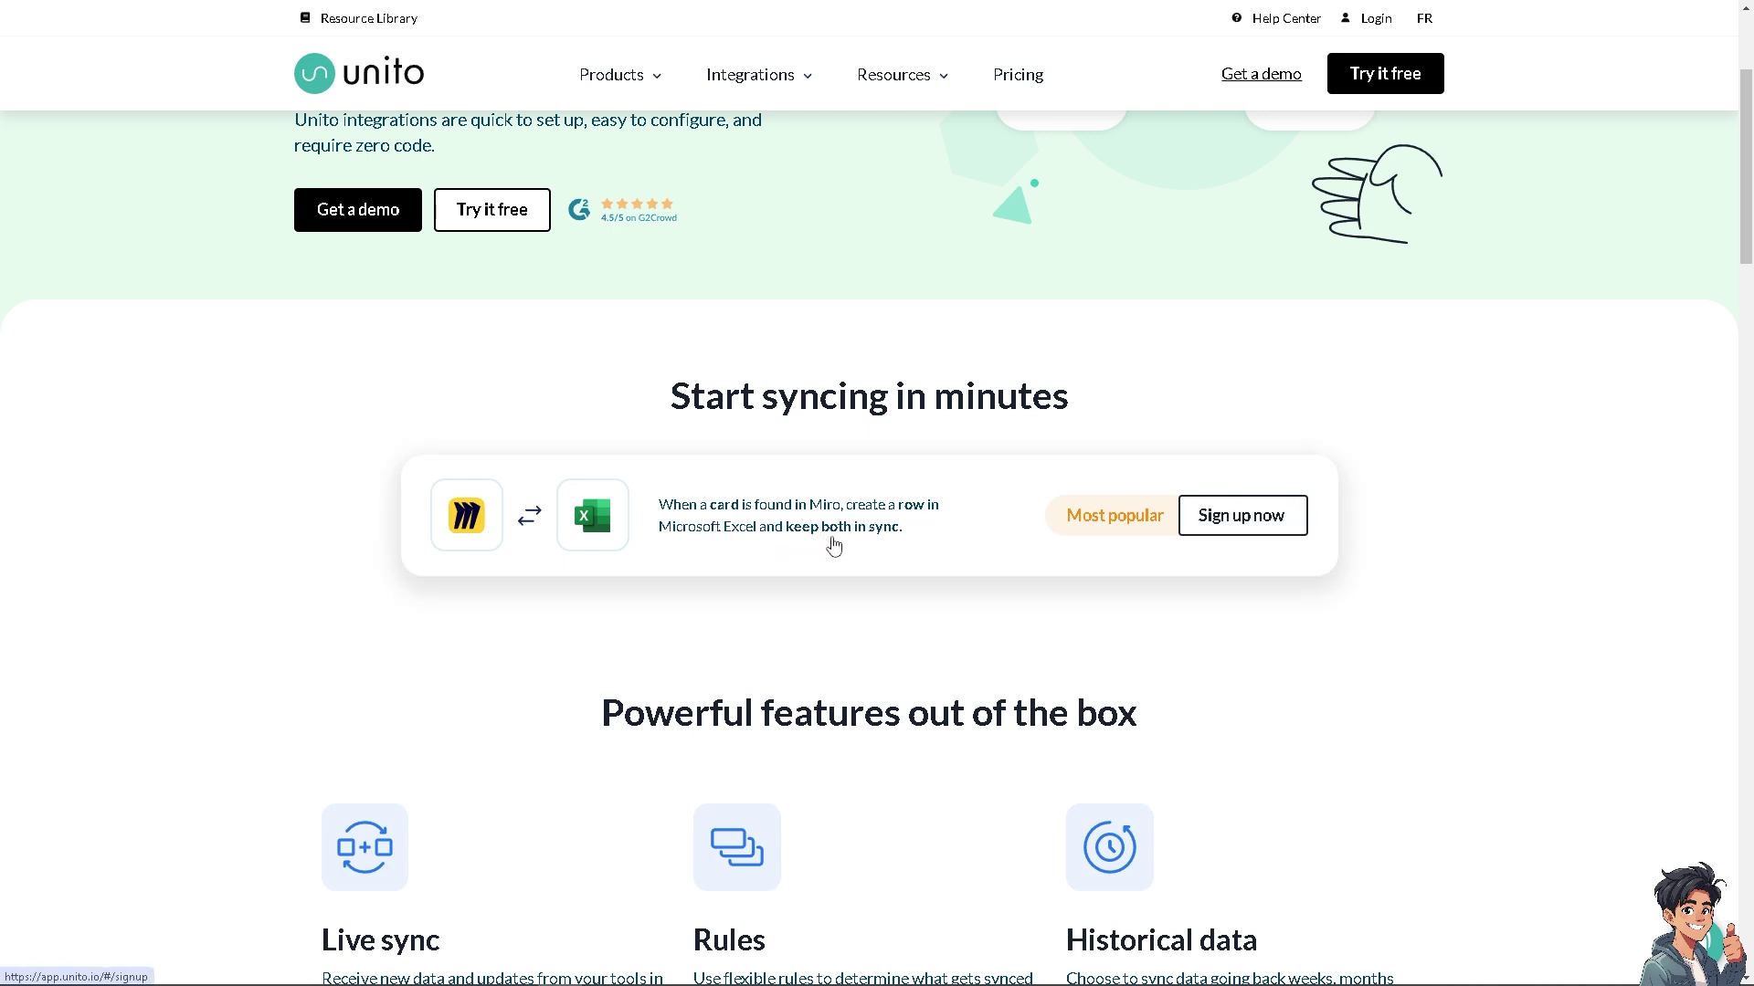
pyautogui.scroll(-4, 865, 552)
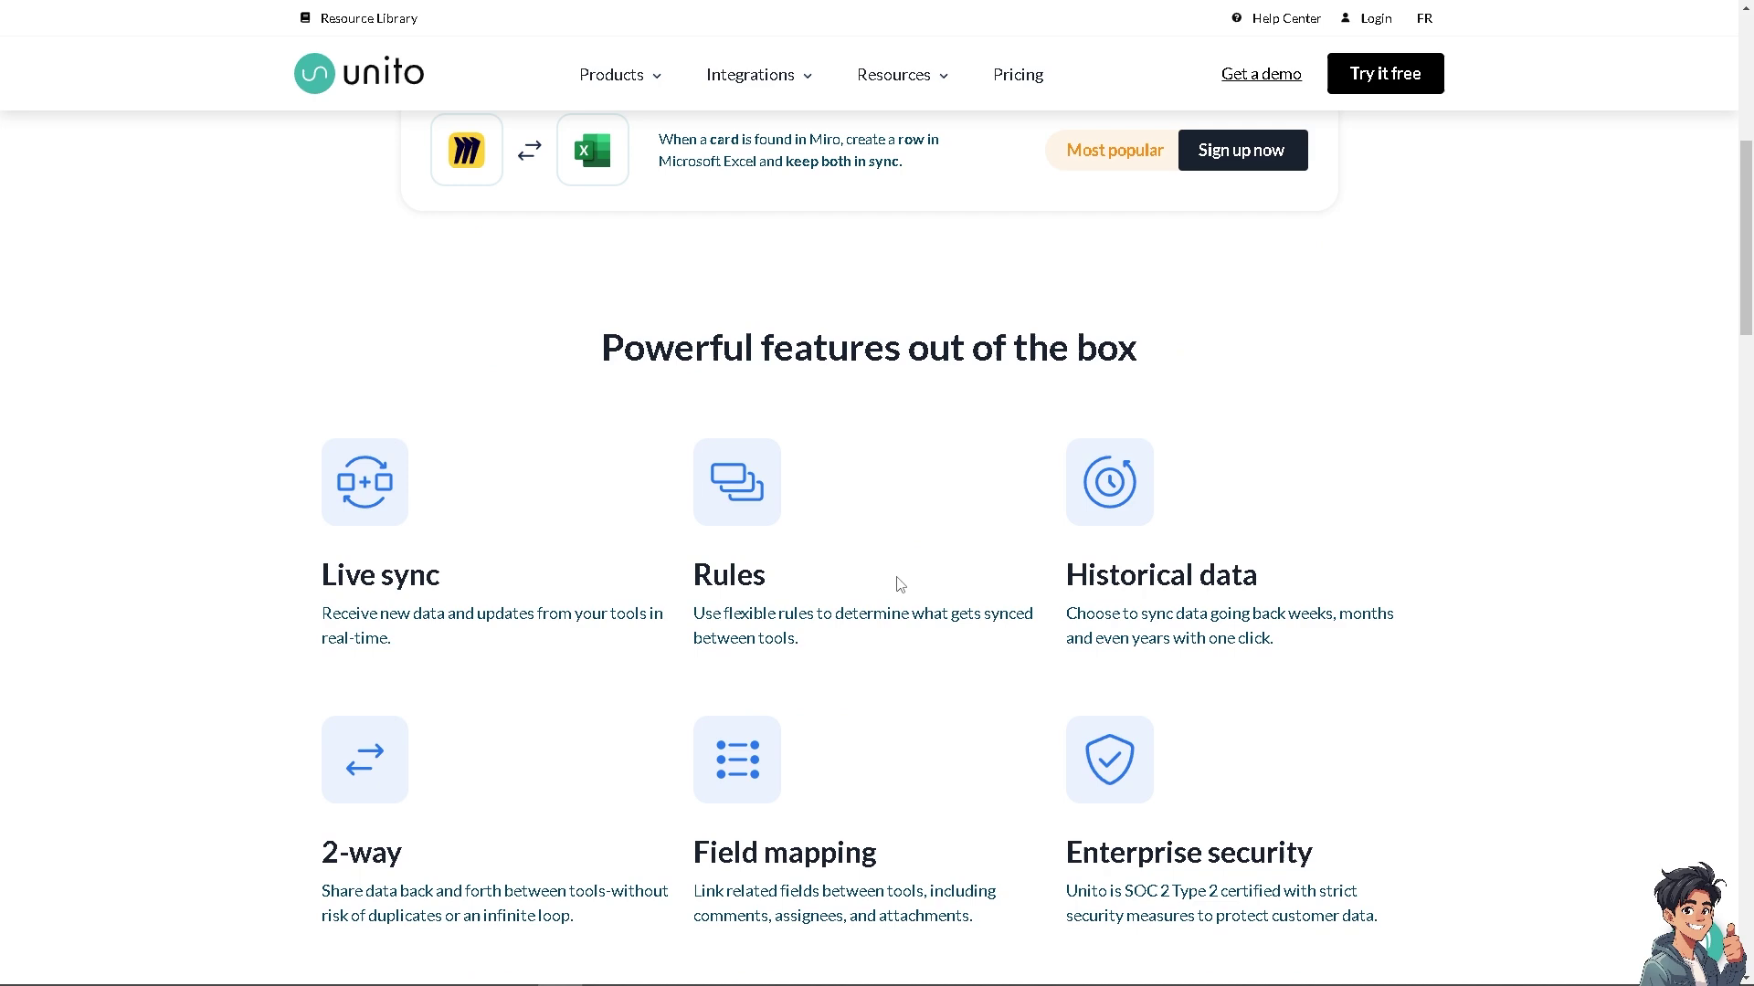
pyautogui.scroll(-3, 898, 585)
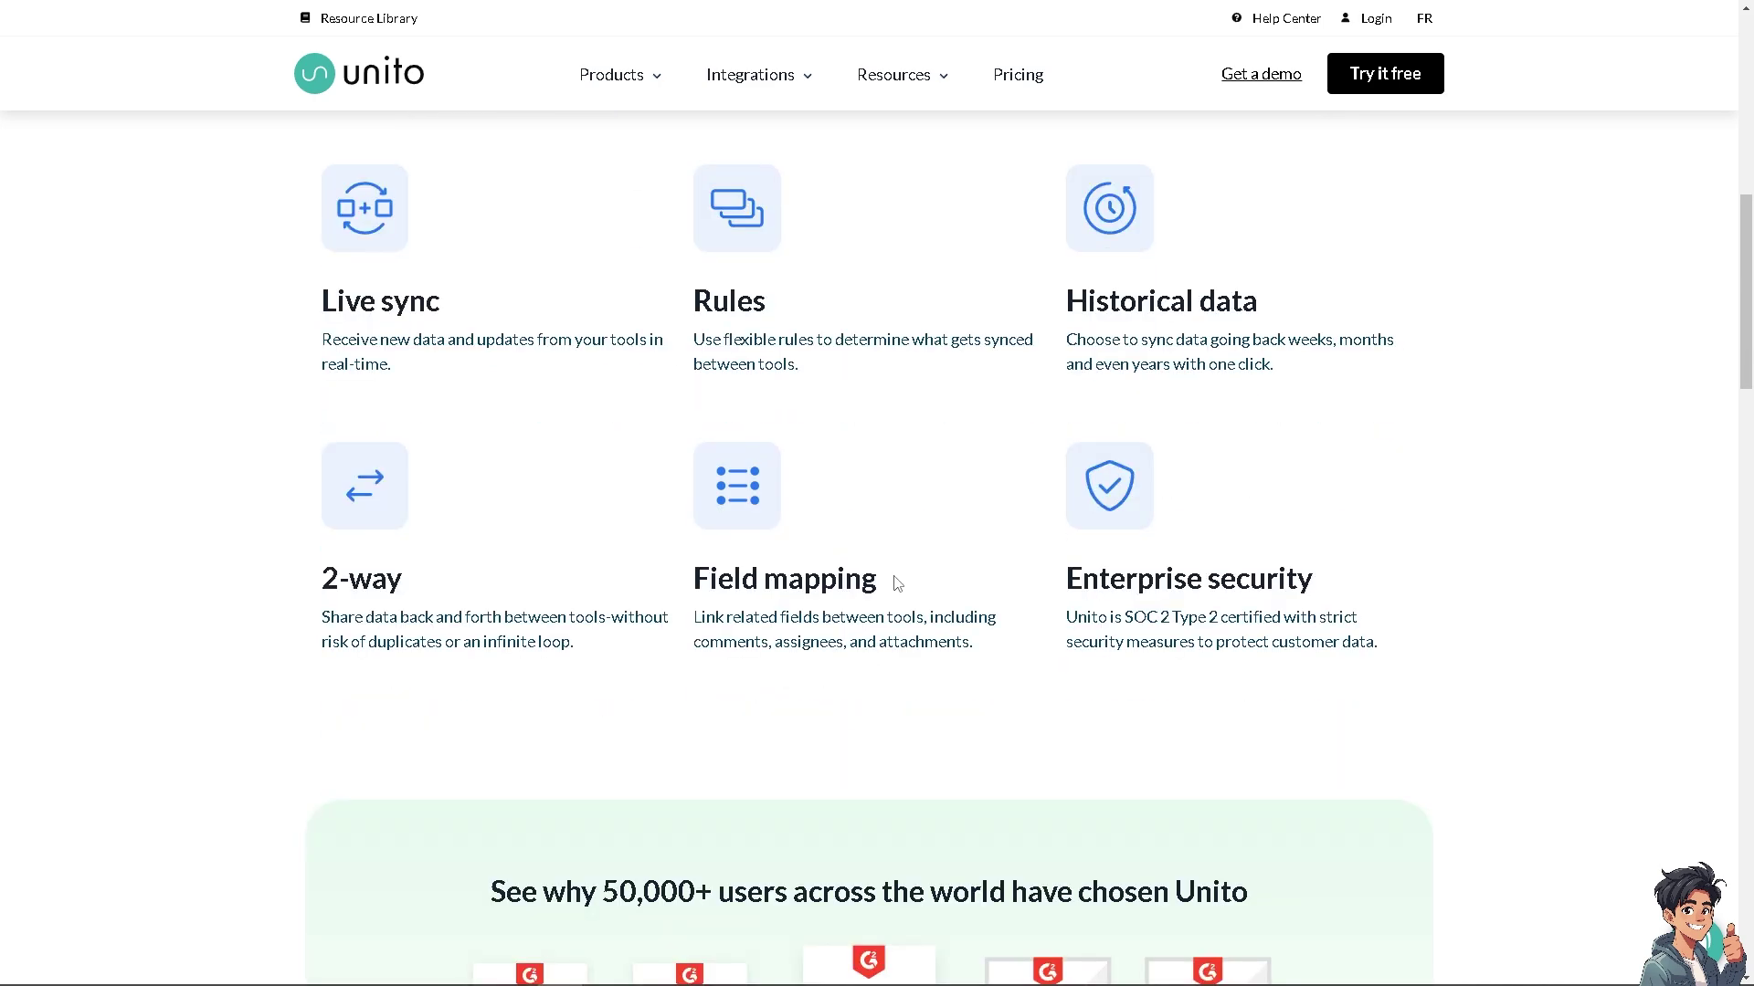
pyautogui.scroll(-3, 897, 583)
pyautogui.scroll(-14, 898, 584)
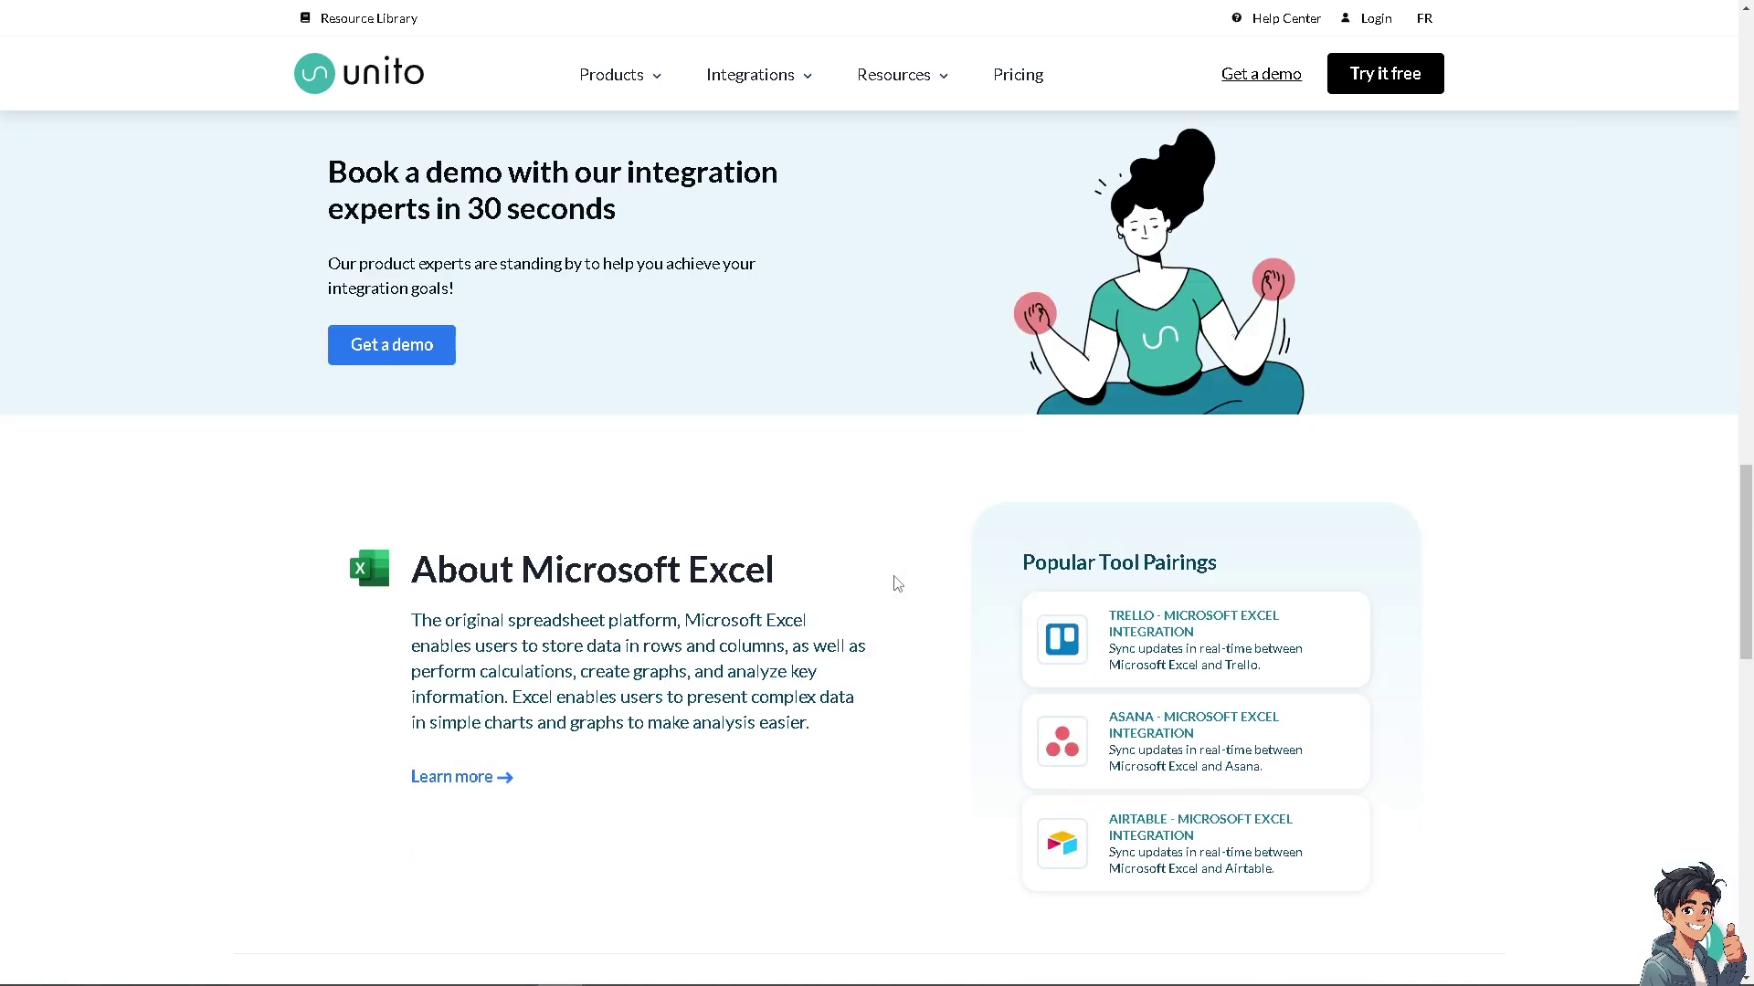
pyautogui.scroll(-8, 898, 584)
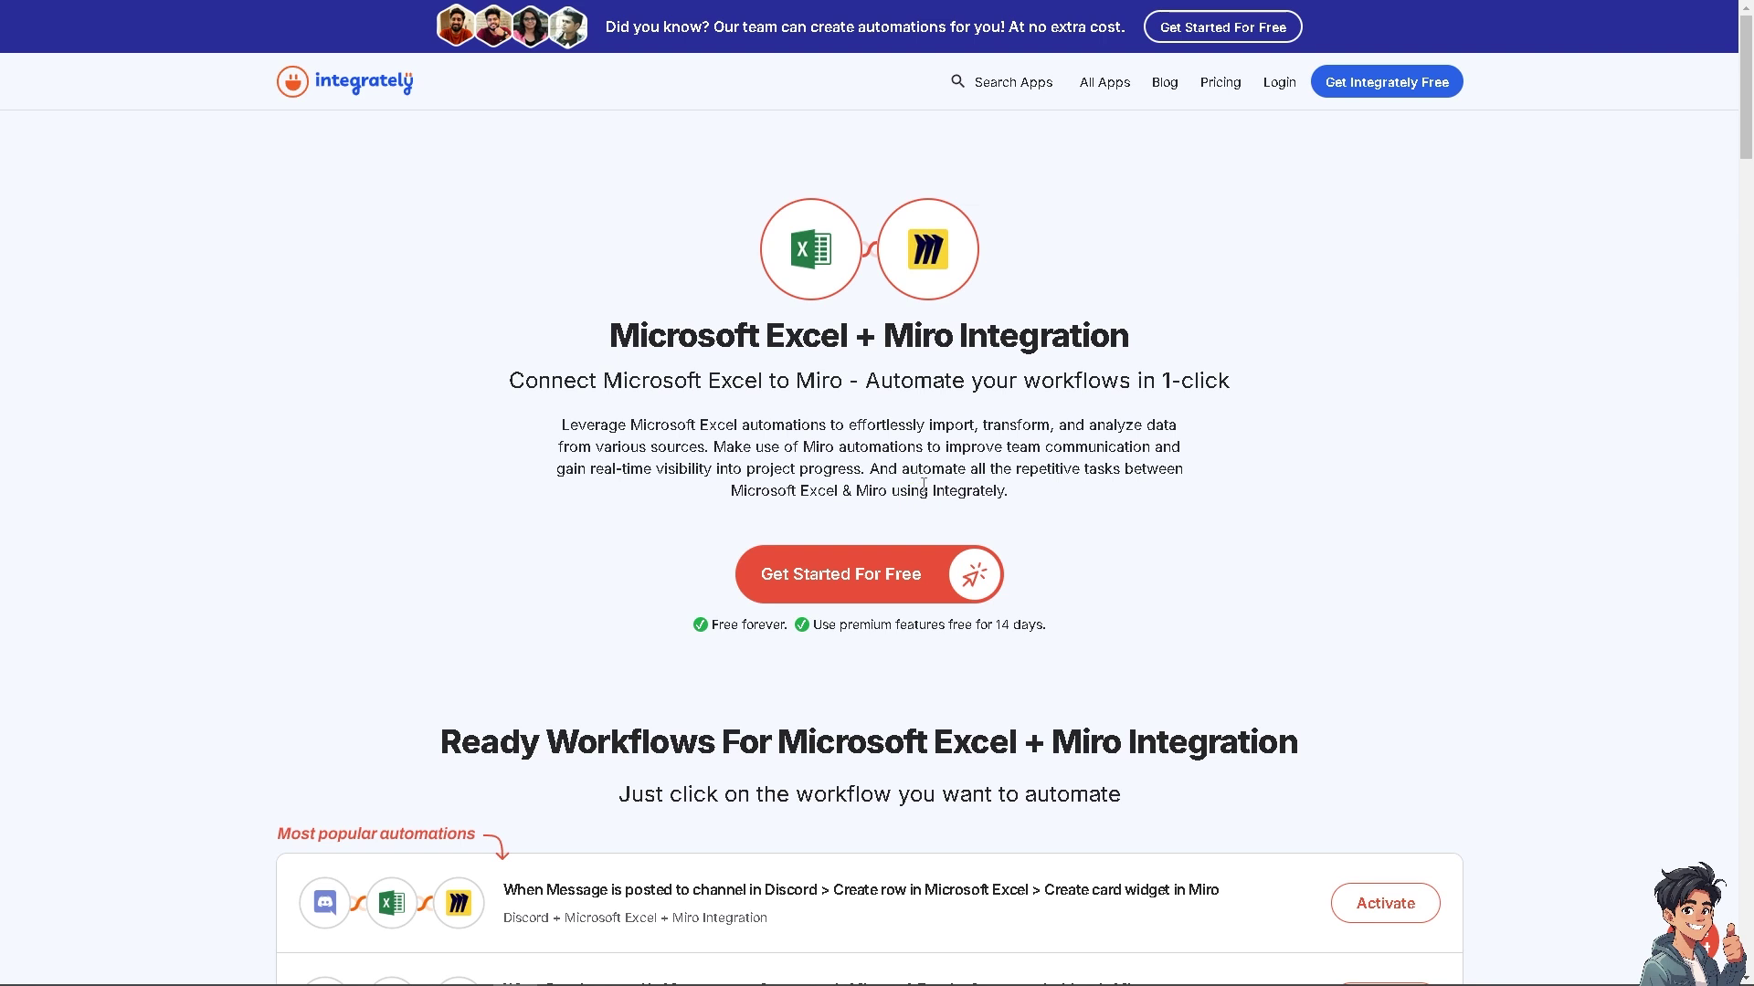
# Step: Choose 'Get Started For Free' on Integrately's Microsoft Excel + Miro integration page
pyautogui.click(868, 585)
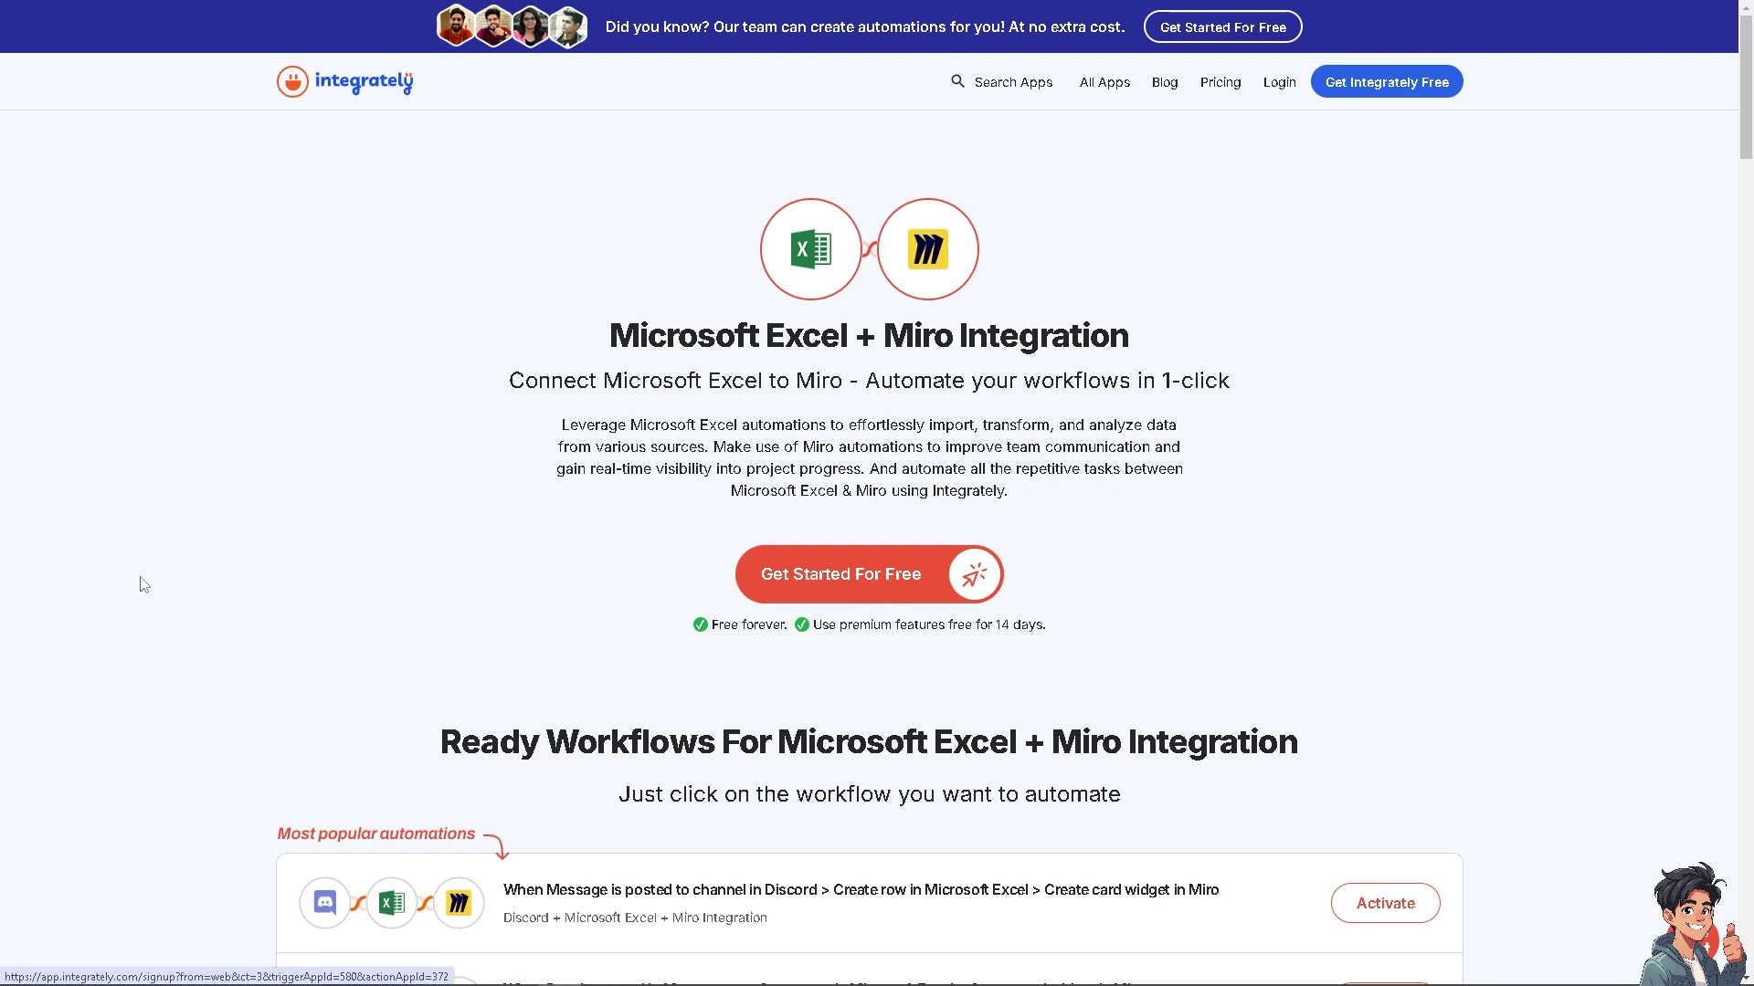